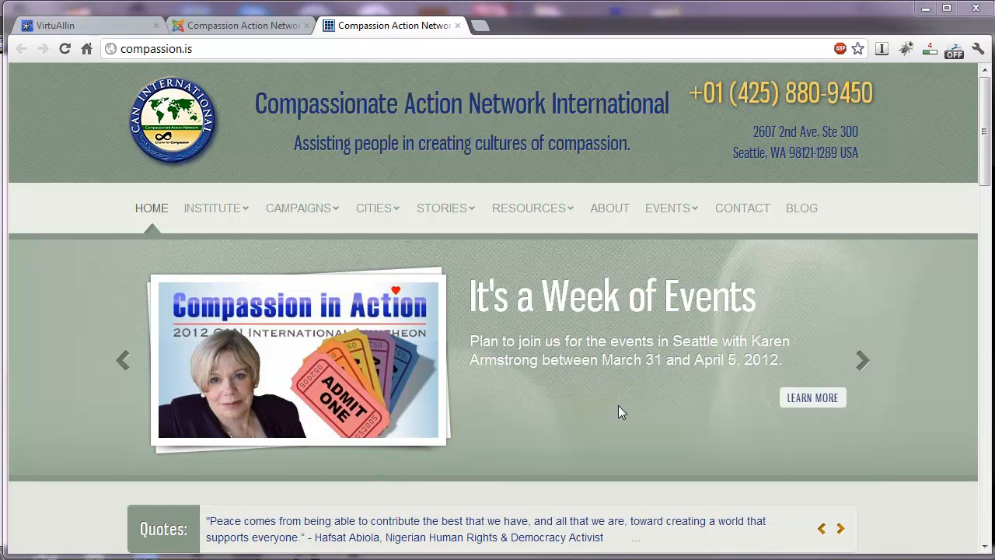
Open the site's About page and look through its content from header to footer, returning to the top.
{"action": "left_click", "coordinate": [607, 212]}
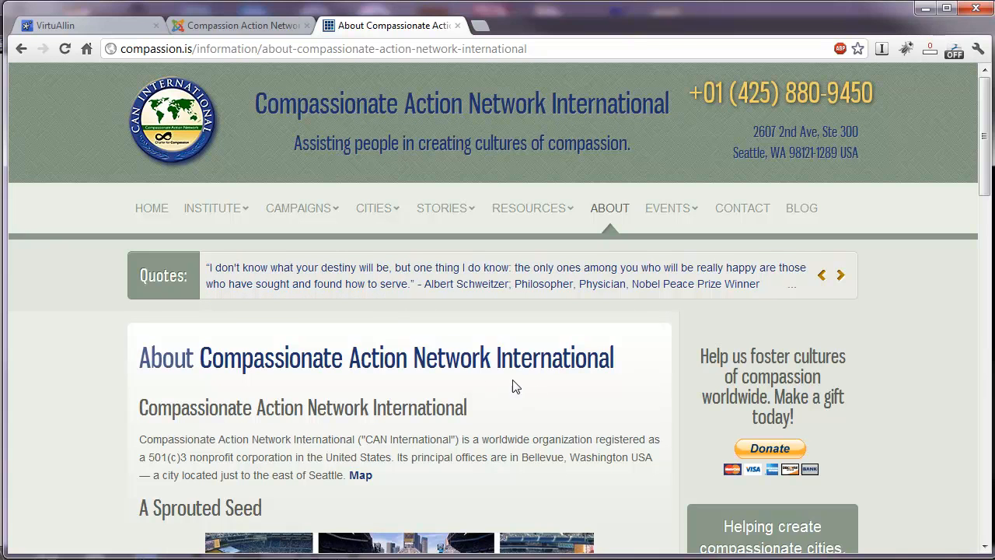
{"action": "scroll", "coordinate": [404, 394], "scroll_direction": "down", "scroll_amount": 2}
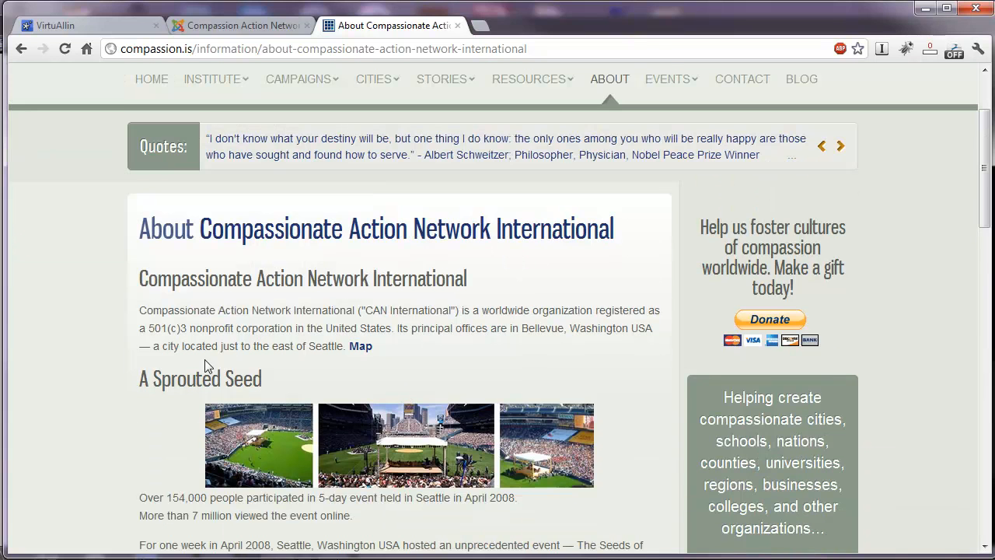
{"action": "scroll", "coordinate": [403, 370], "scroll_direction": "down", "scroll_amount": 5}
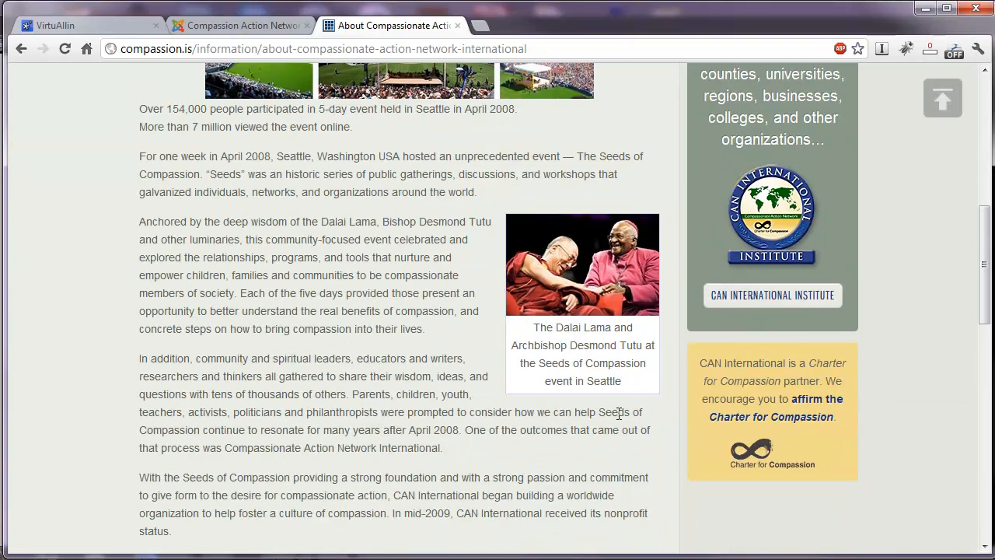
{"action": "scroll", "coordinate": [790, 419], "scroll_direction": "up", "scroll_amount": 4}
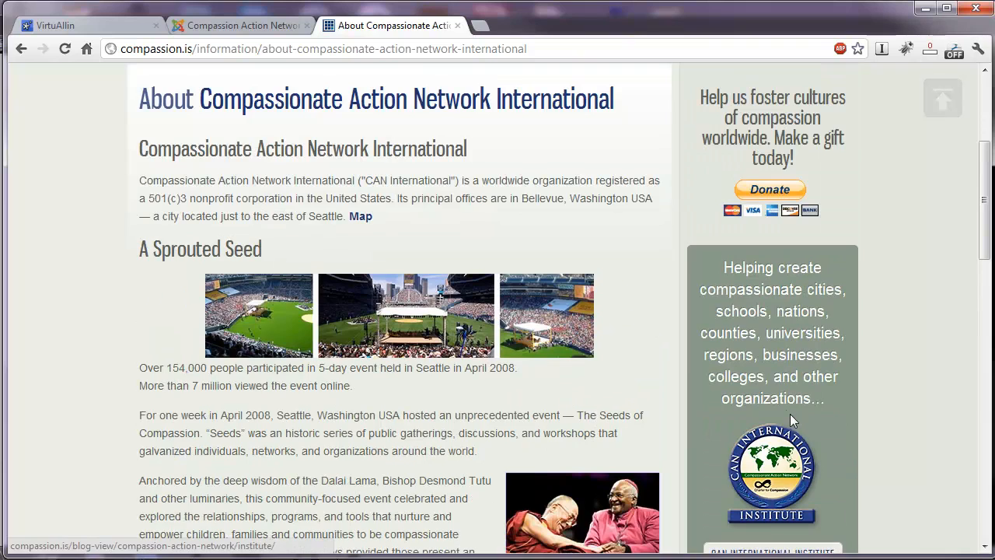
{"action": "scroll", "coordinate": [790, 418], "scroll_direction": "up", "scroll_amount": 4}
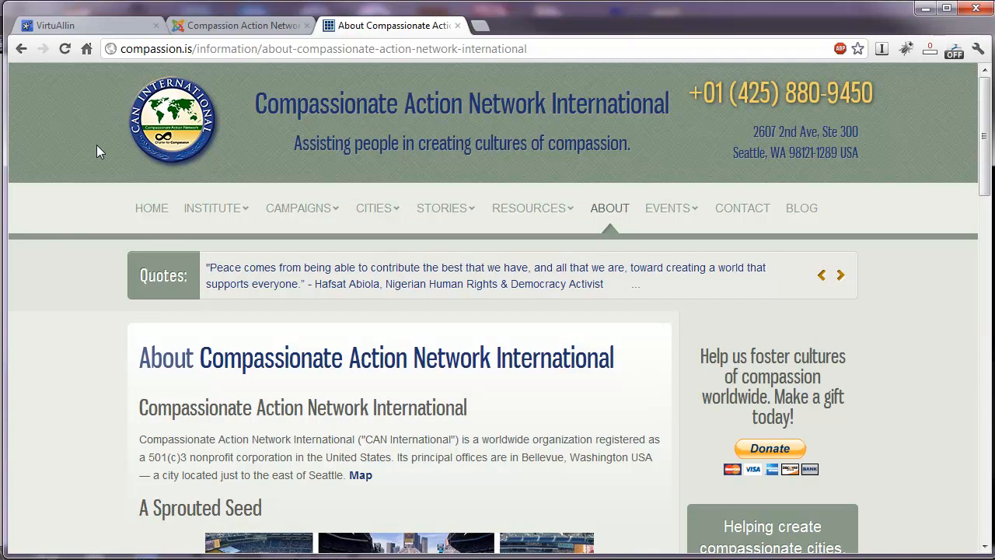
{"action": "scroll", "coordinate": [77, 286], "scroll_direction": "down", "scroll_amount": 15}
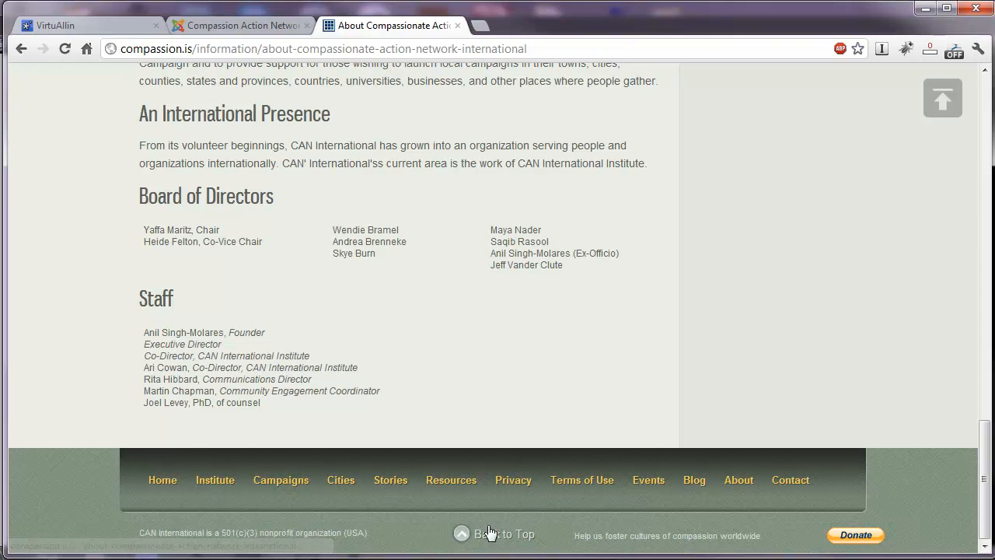
{"action": "left_click", "coordinate": [490, 536]}
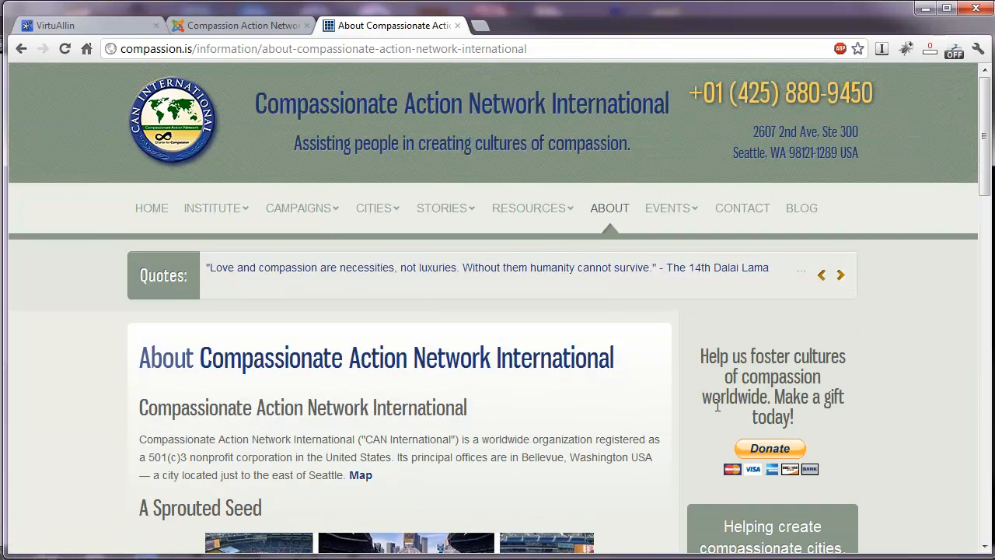
Examine the modules surrounding the About article, including the quotes strip, donation block, institute block and Charter for Compassion block.
{"action": "scroll", "coordinate": [874, 376], "scroll_direction": "down", "scroll_amount": 3}
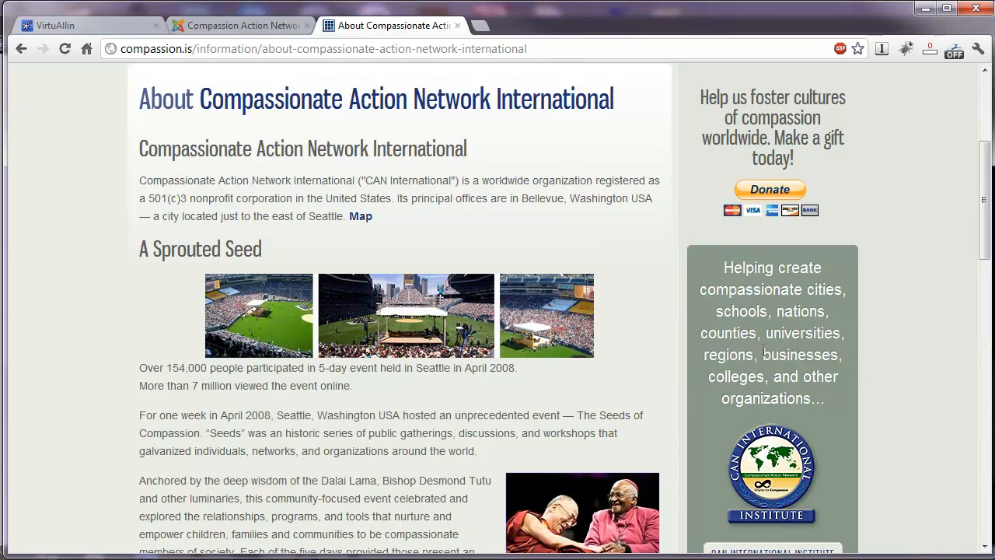
{"action": "scroll", "coordinate": [861, 344], "scroll_direction": "up", "scroll_amount": 3}
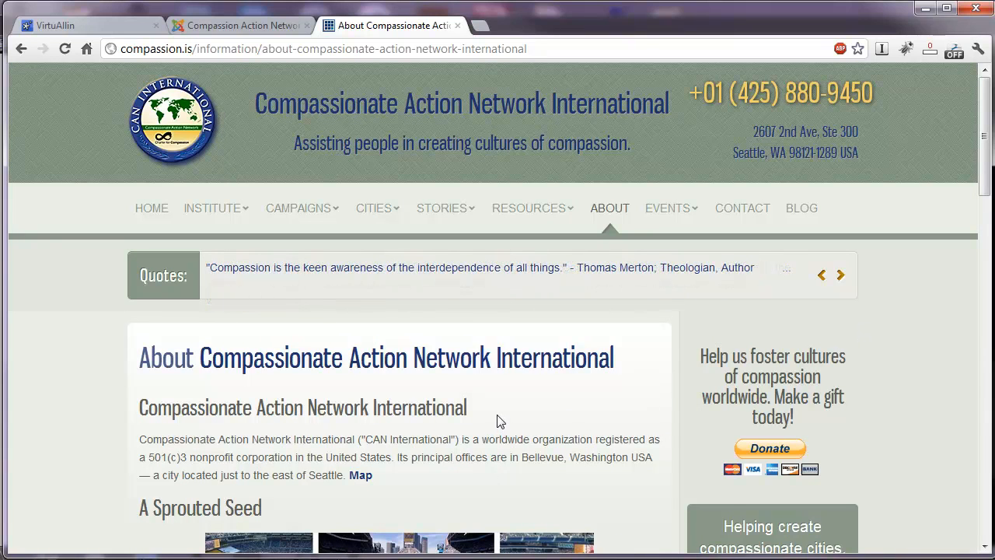
{"action": "scroll", "coordinate": [494, 420], "scroll_direction": "down", "scroll_amount": 2}
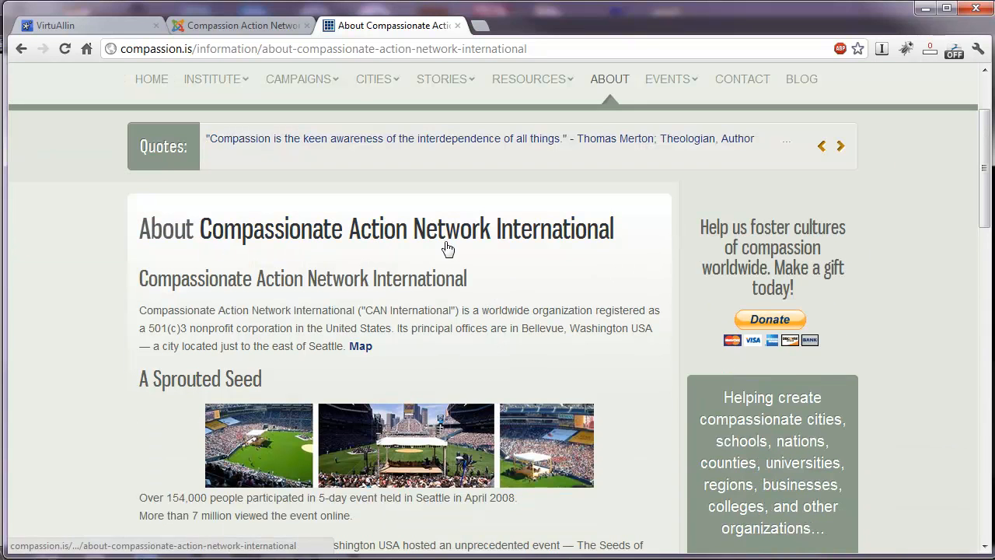
{"action": "scroll", "coordinate": [198, 304], "scroll_direction": "down", "scroll_amount": 2}
{"action": "scroll", "coordinate": [460, 385], "scroll_direction": "up", "scroll_amount": 4}
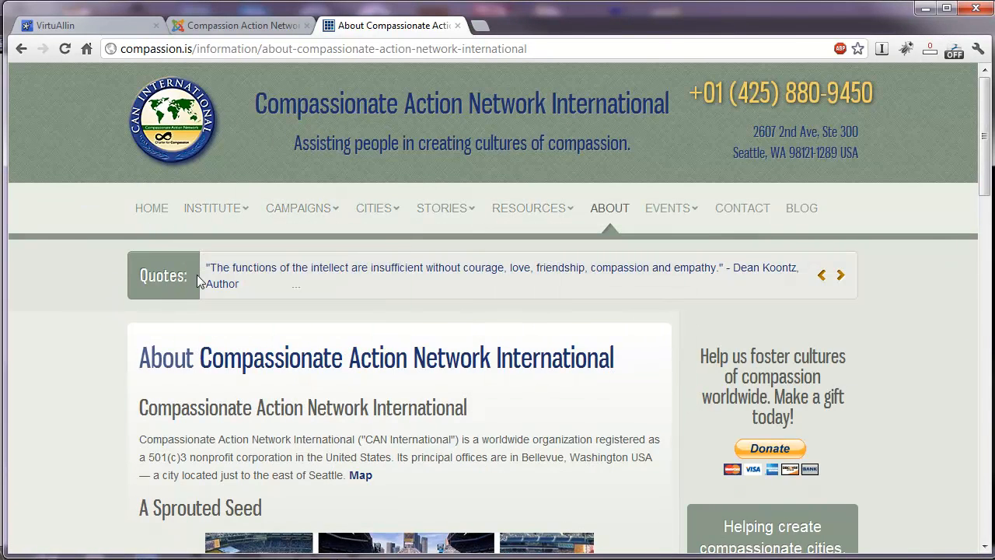
{"action": "scroll", "coordinate": [889, 335], "scroll_direction": "down", "scroll_amount": 2}
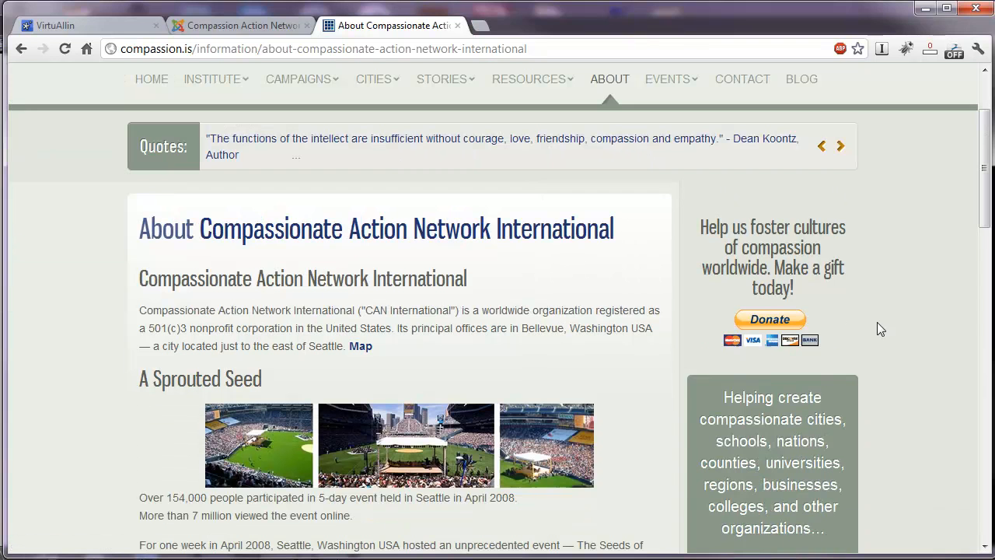
{"action": "scroll", "coordinate": [886, 322], "scroll_direction": "down", "scroll_amount": 4}
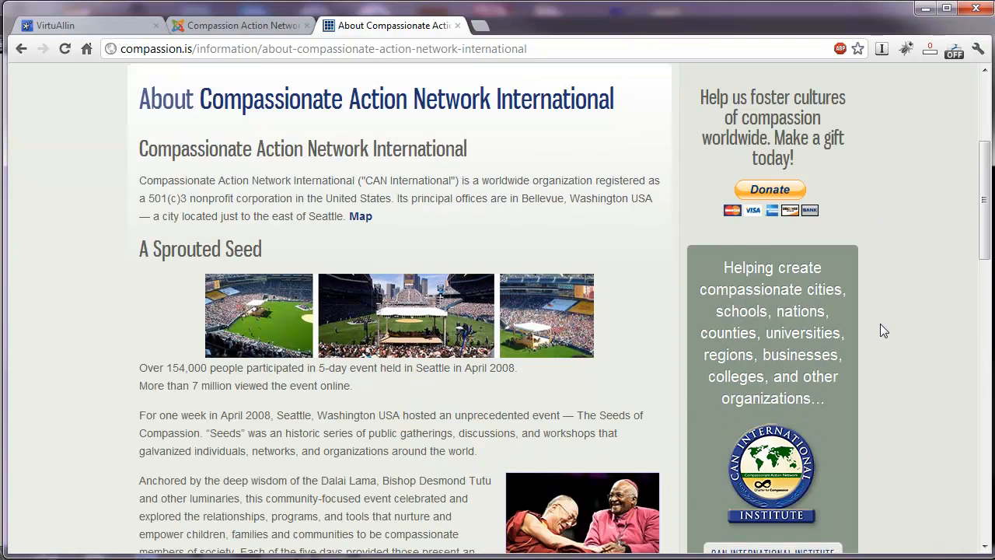
{"action": "scroll", "coordinate": [784, 247], "scroll_direction": "down", "scroll_amount": 4}
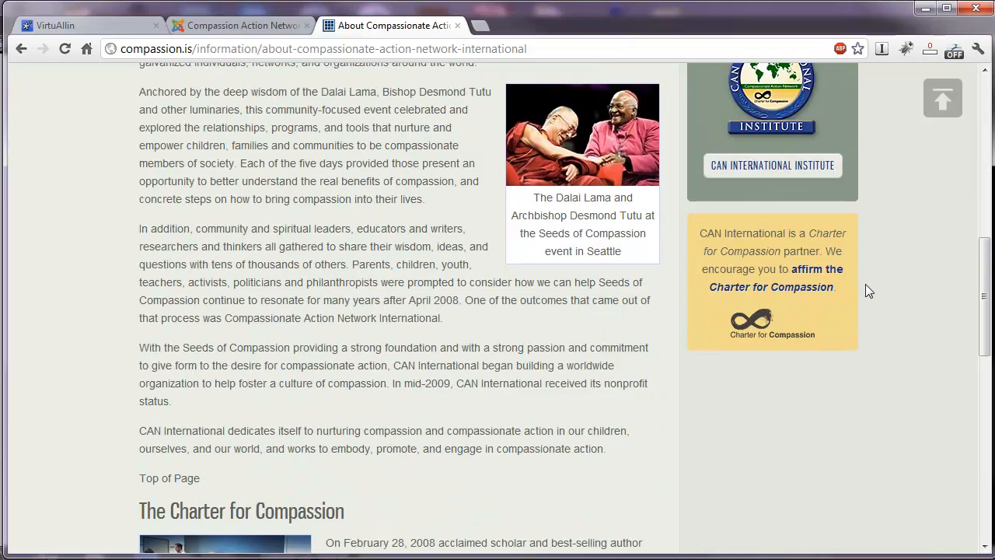
Open the International Compassion Campaigns page and compare its sidebar blocks with those on the About page.
{"action": "scroll", "coordinate": [868, 291], "scroll_direction": "up", "scroll_amount": 8}
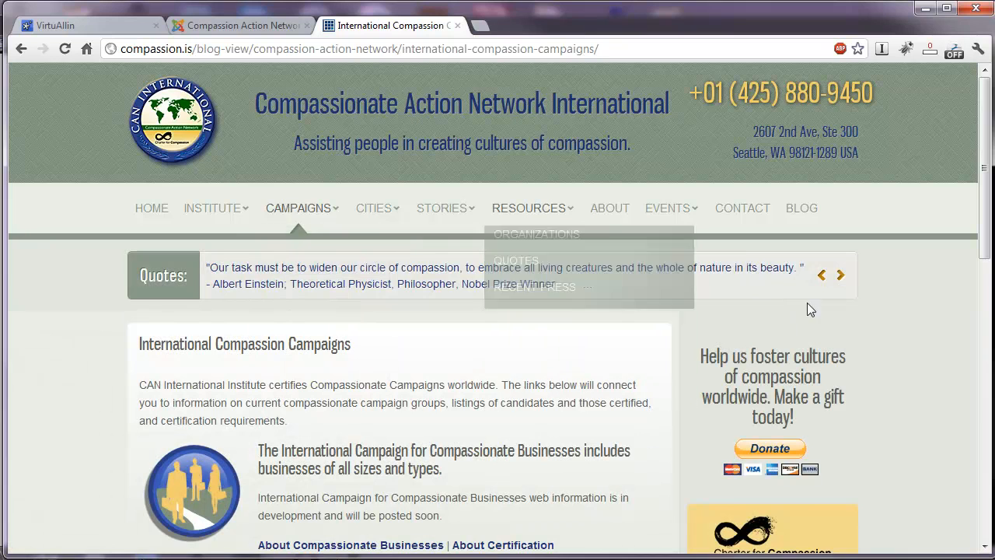
{"action": "scroll", "coordinate": [877, 321], "scroll_direction": "down", "scroll_amount": 2}
{"action": "scroll", "coordinate": [876, 321], "scroll_direction": "down", "scroll_amount": 2}
{"action": "scroll", "coordinate": [895, 315], "scroll_direction": "up", "scroll_amount": 4}
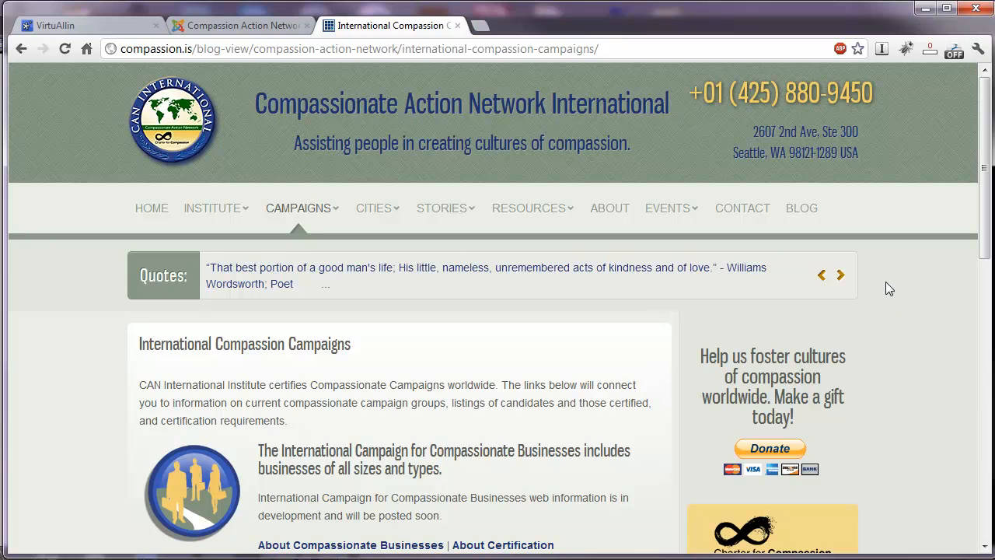
Switch to the Joomla administration site and open the Module Manager.
{"action": "left_click", "coordinate": [235, 28]}
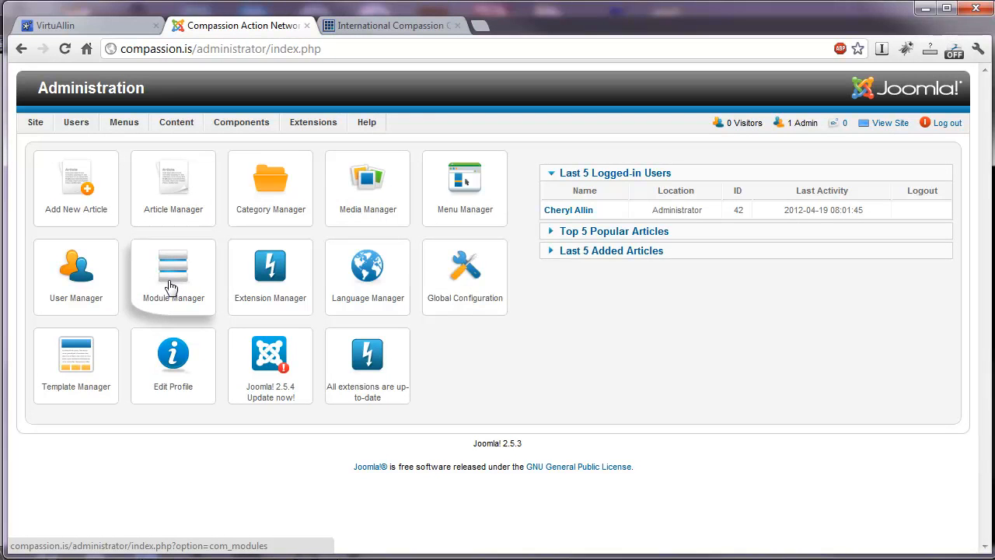
{"action": "mouse_move", "coordinate": [34, 125]}
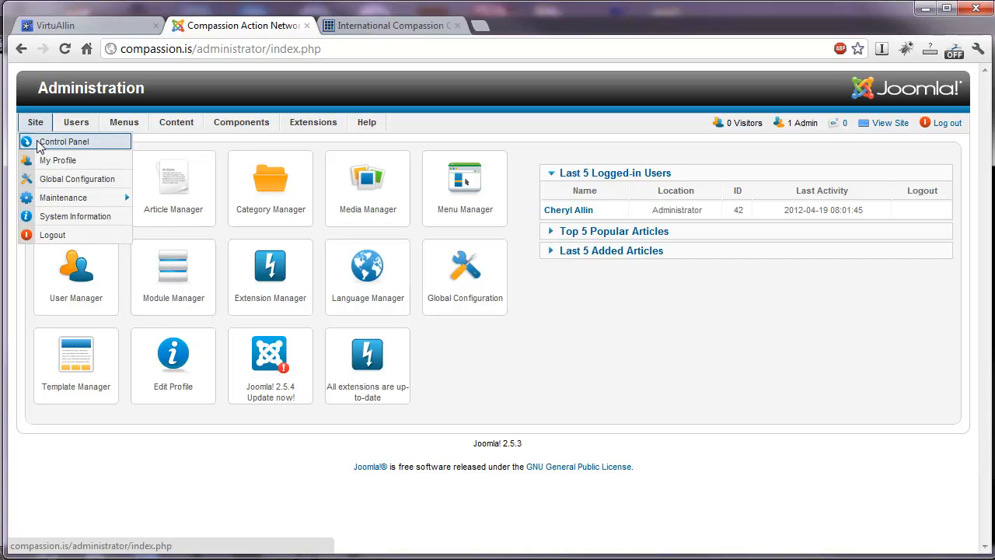
{"action": "mouse_move", "coordinate": [247, 119]}
{"action": "mouse_move", "coordinate": [311, 124]}
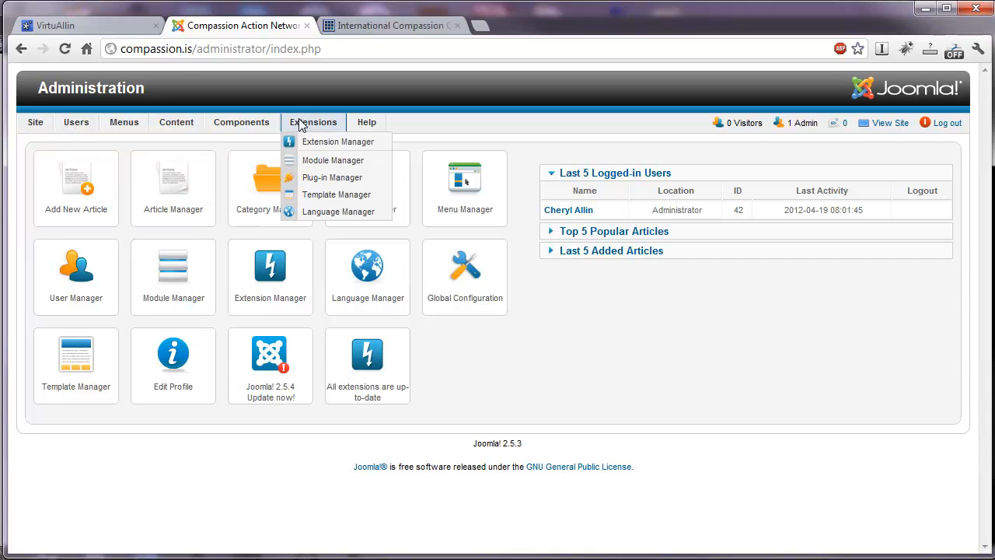
{"action": "left_click", "coordinate": [324, 161]}
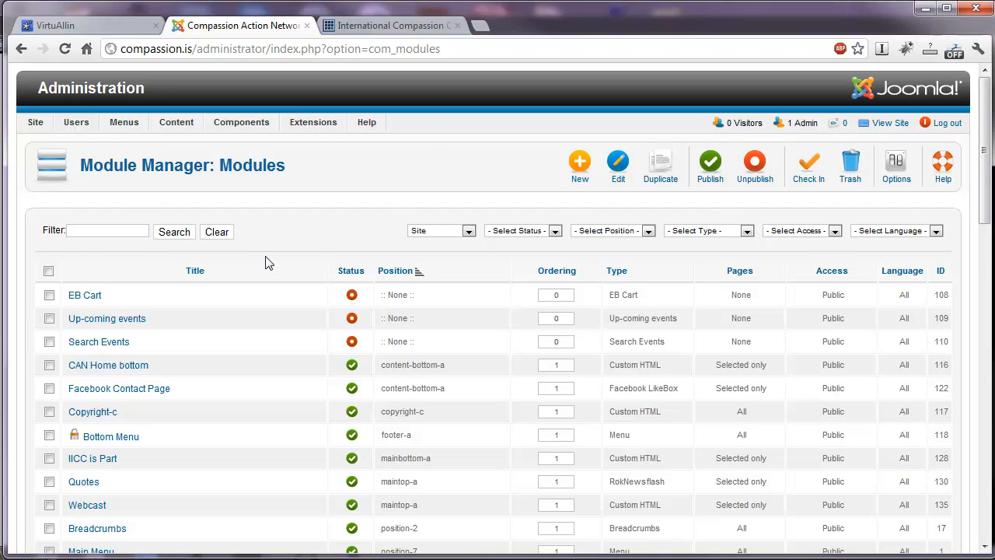
Look through the site's module list, examining the titles, publishing status and positions.
{"action": "scroll", "coordinate": [264, 263], "scroll_direction": "down", "scroll_amount": 5}
{"action": "scroll", "coordinate": [262, 264], "scroll_direction": "down", "scroll_amount": 7}
{"action": "scroll", "coordinate": [344, 295], "scroll_direction": "up", "scroll_amount": 12}
{"action": "scroll", "coordinate": [467, 327], "scroll_direction": "down", "scroll_amount": 3}
{"action": "scroll", "coordinate": [466, 327], "scroll_direction": "down", "scroll_amount": 3}
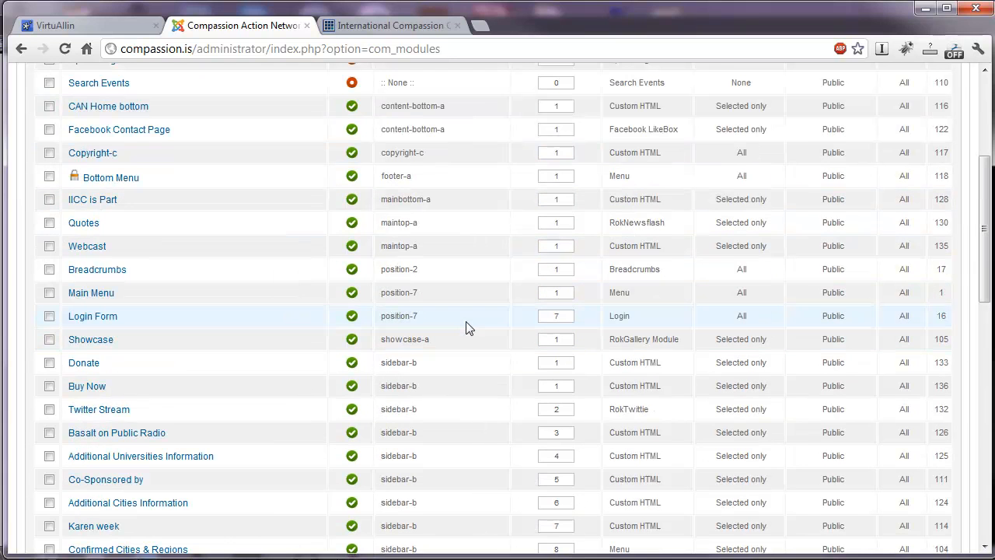
{"action": "scroll", "coordinate": [456, 366], "scroll_direction": "up", "scroll_amount": 3}
{"action": "scroll", "coordinate": [456, 367], "scroll_direction": "up", "scroll_amount": 3}
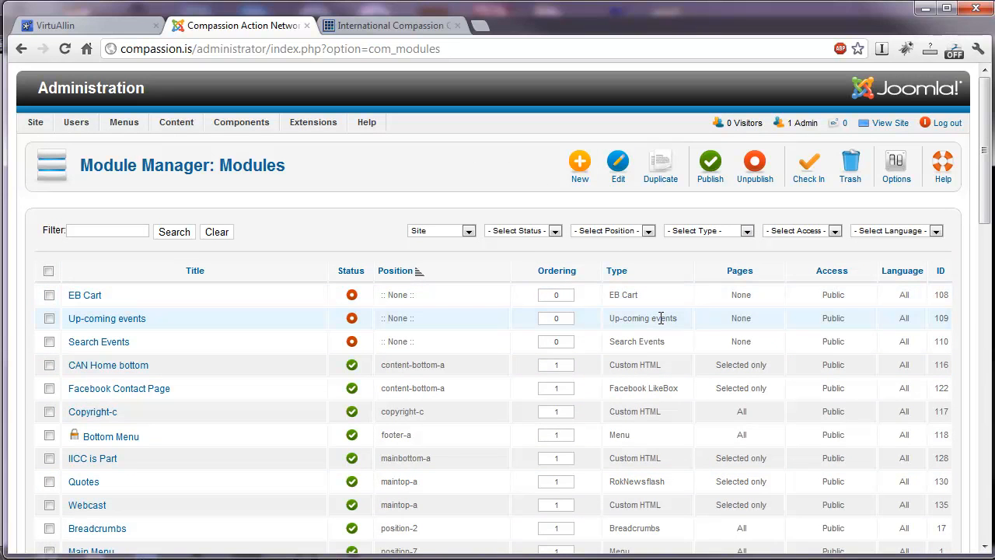
Compare the types of the listed modules, such as Custom HTML and Facebook LikeBox.
{"action": "left_click_drag", "start_coordinate": [611, 365], "coordinate": [661, 367]}
{"action": "left_click", "coordinate": [670, 369]}
{"action": "scroll", "coordinate": [642, 356], "scroll_direction": "down", "scroll_amount": 3}
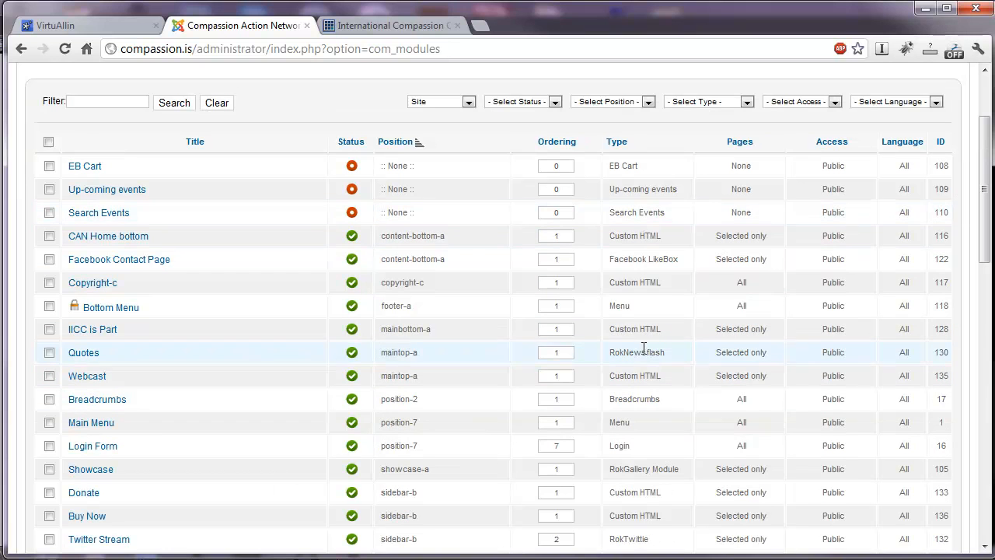
{"action": "left_click_drag", "start_coordinate": [616, 262], "coordinate": [677, 263]}
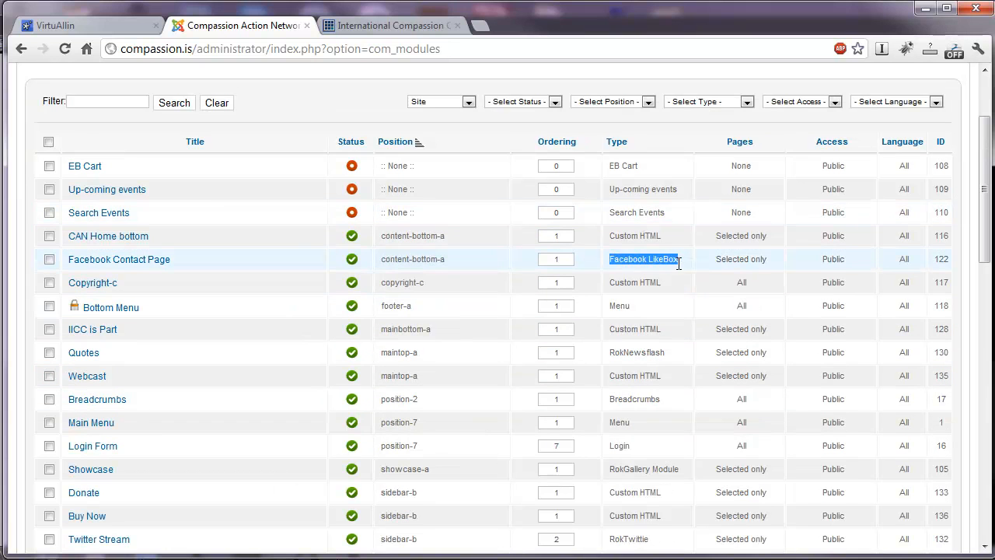
{"action": "left_click", "coordinate": [656, 276]}
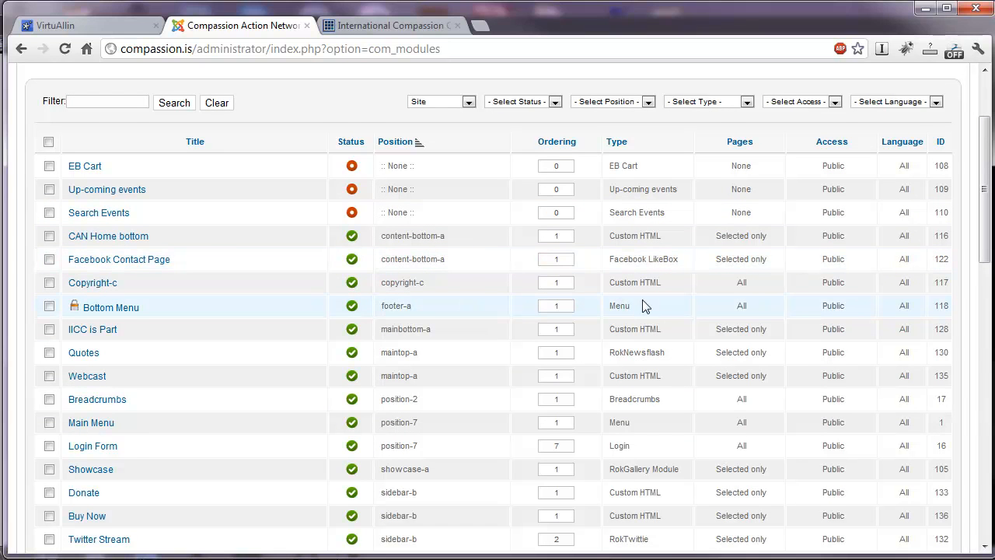
{"action": "scroll", "coordinate": [645, 296], "scroll_direction": "up", "scroll_amount": 2}
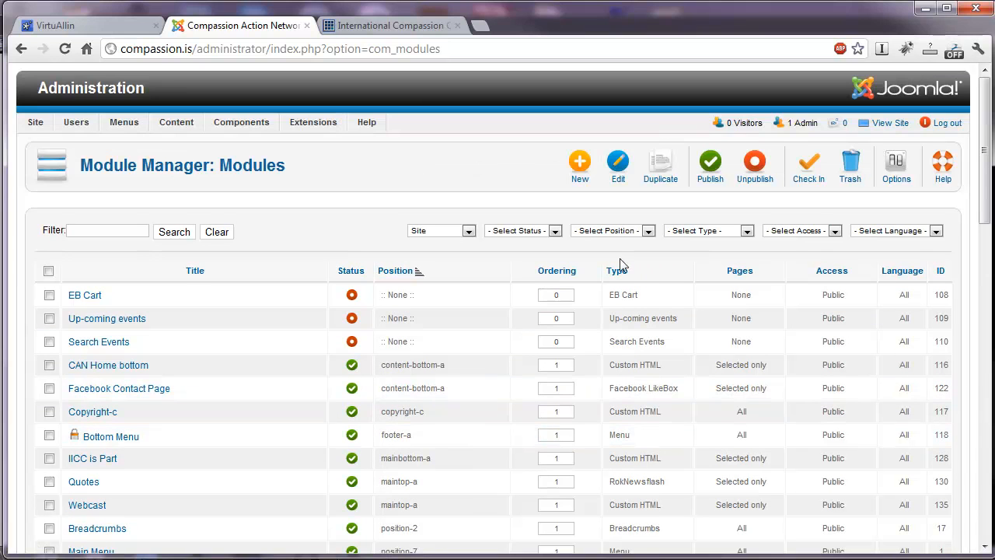
Create a new Custom HTML module and give it the title Services.
{"action": "left_click", "coordinate": [582, 170]}
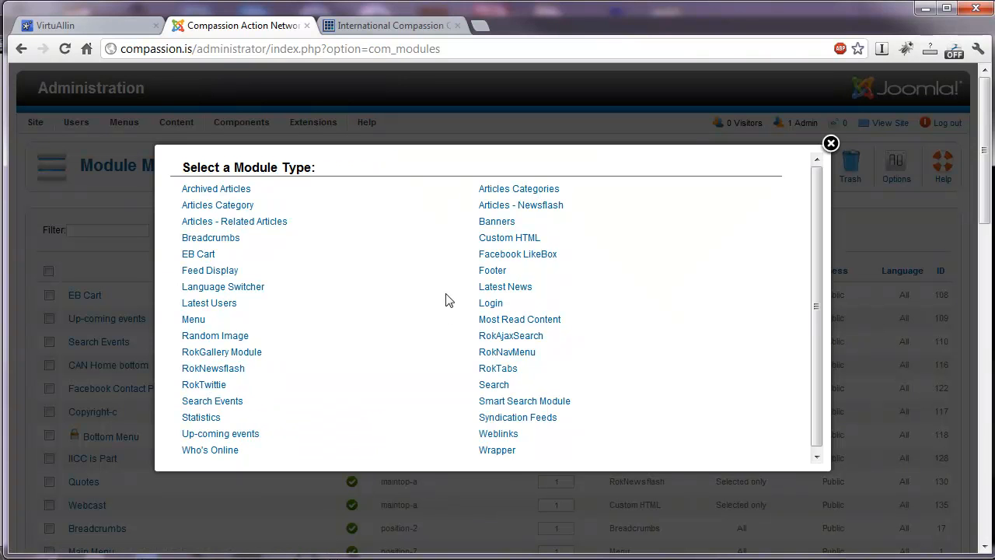
{"action": "left_click", "coordinate": [505, 239]}
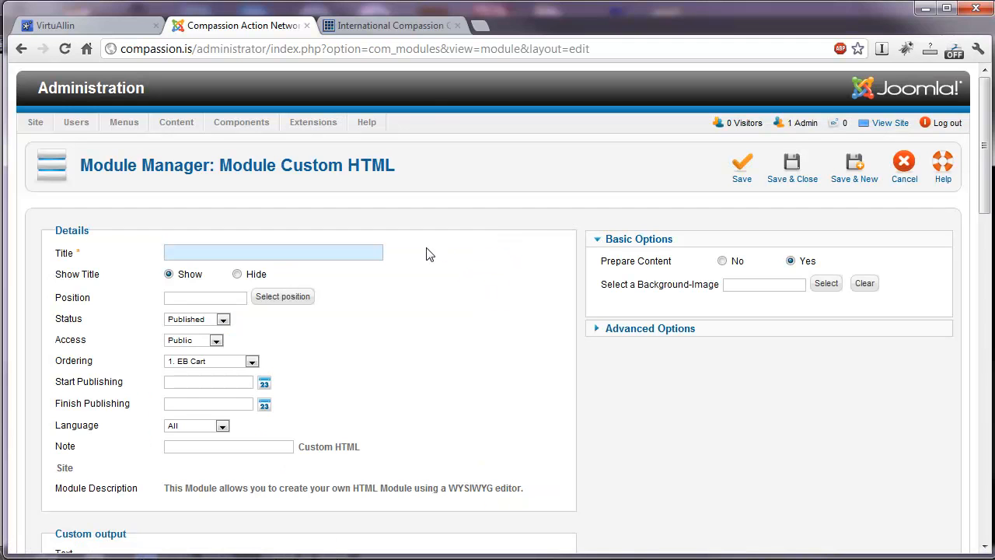
{"action": "left_click", "coordinate": [342, 248]}
{"action": "left_click", "coordinate": [335, 286]}
Check the sidebar blocks on the live campaigns page and set the Services module's position to sidebar-a.
{"action": "left_click", "coordinate": [388, 25]}
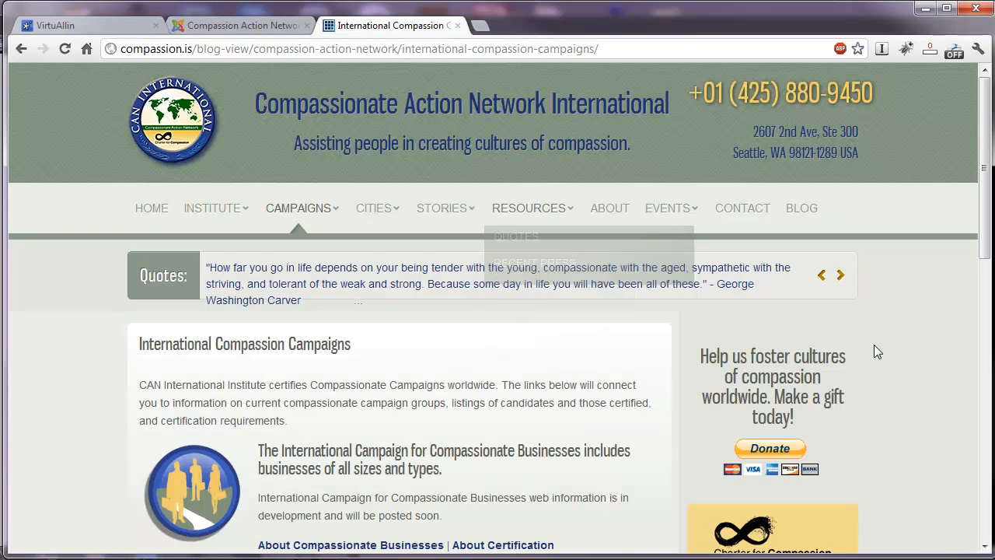
{"action": "scroll", "coordinate": [853, 351], "scroll_direction": "down", "scroll_amount": 4}
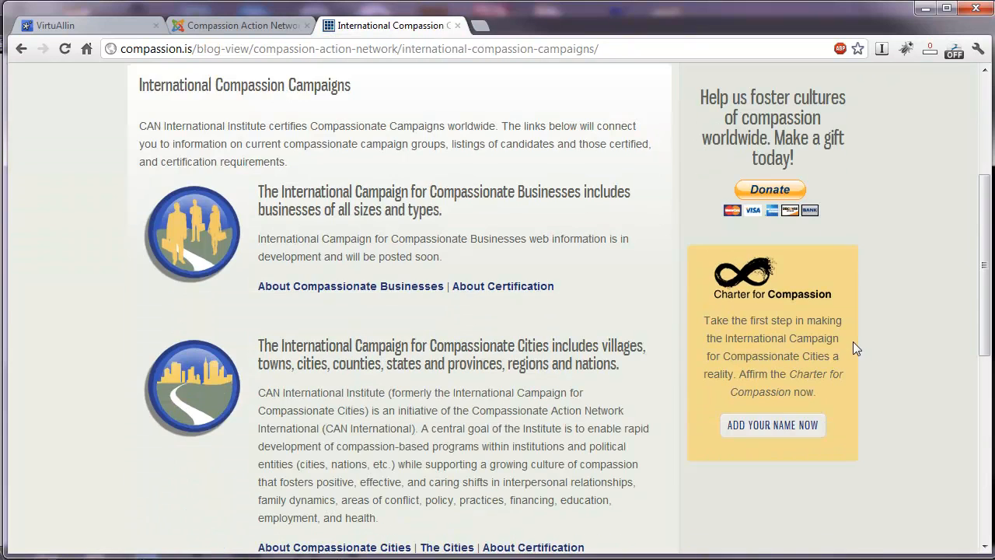
{"action": "scroll", "coordinate": [864, 342], "scroll_direction": "up", "scroll_amount": 4}
{"action": "key", "text": "ctrl+shift+Tab"}
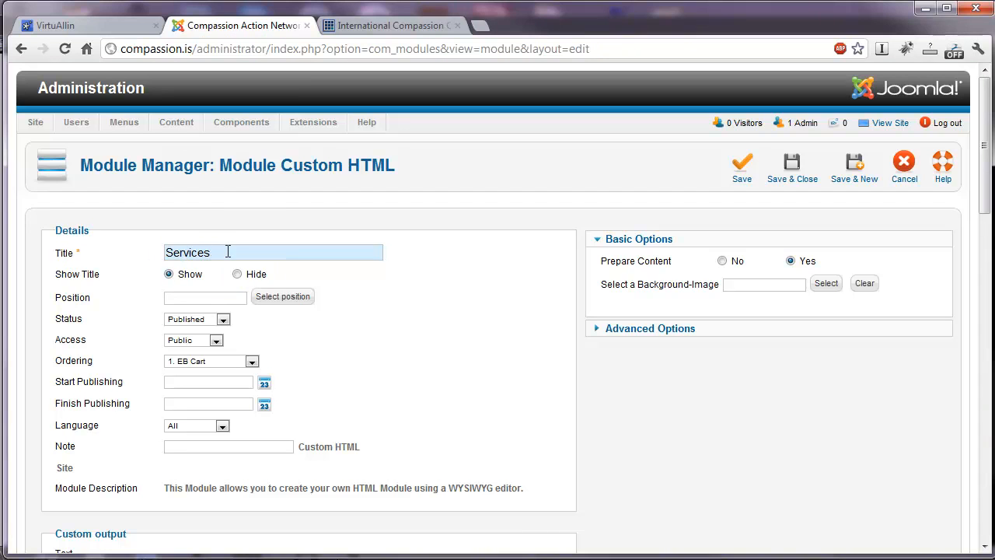
{"action": "left_click", "coordinate": [190, 296]}
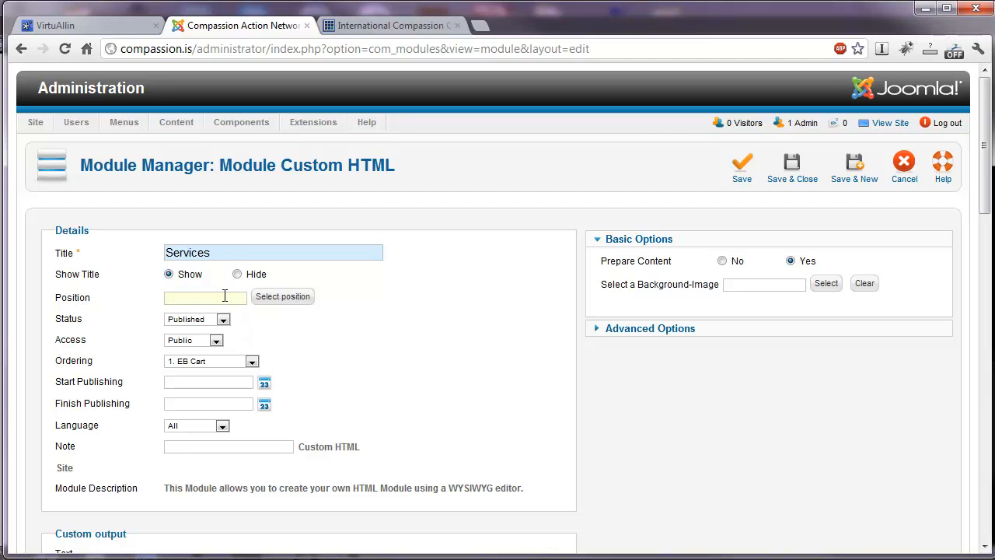
{"action": "type", "text": "s"}
{"action": "left_click", "coordinate": [221, 327]}
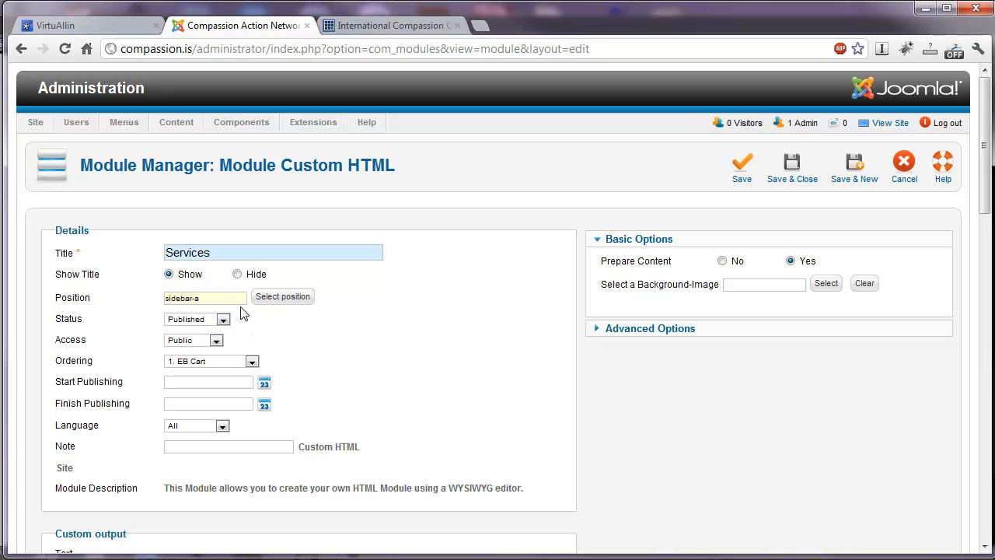
Bring up the list of available module positions and filter it by the rt_enigma template.
{"action": "left_click", "coordinate": [283, 297]}
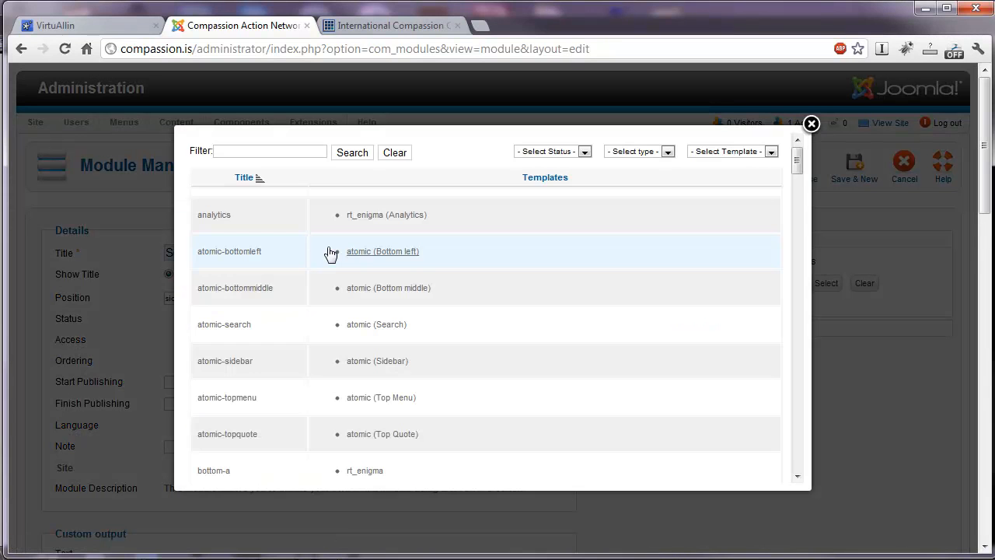
{"action": "left_click", "coordinate": [744, 151]}
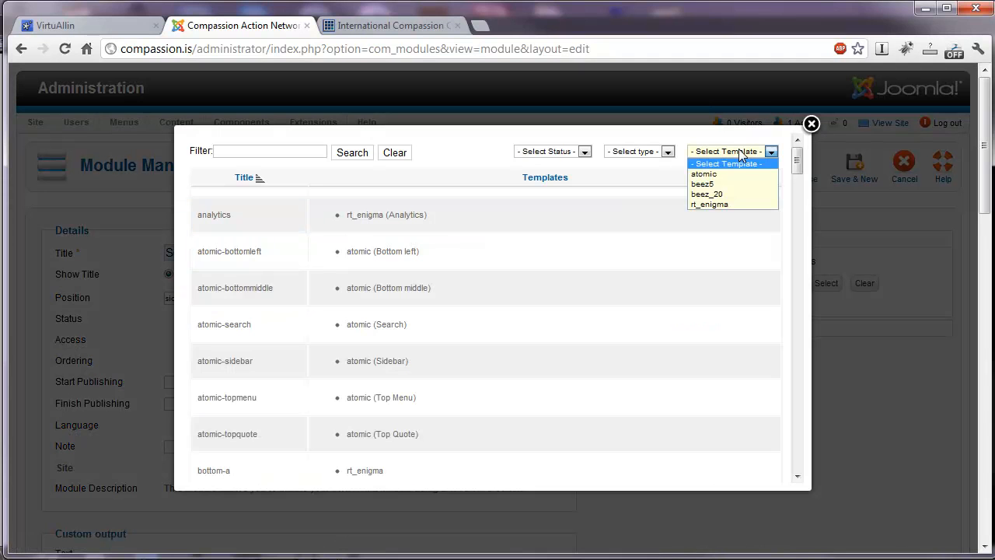
{"action": "left_click", "coordinate": [730, 204]}
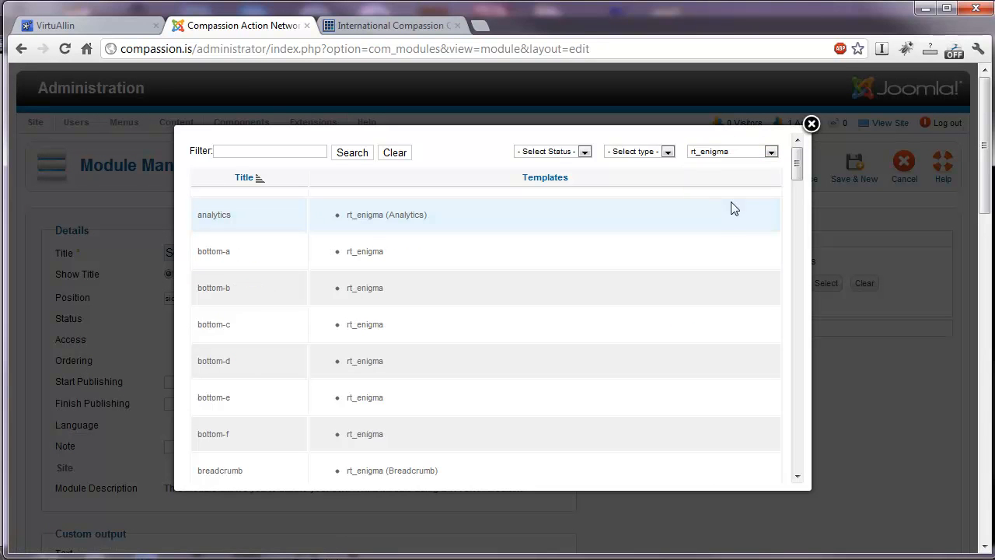
Review the rt_enigma template's module positions and assign bottom-a to the Services module.
{"action": "scroll", "coordinate": [268, 262], "scroll_direction": "down", "scroll_amount": 3}
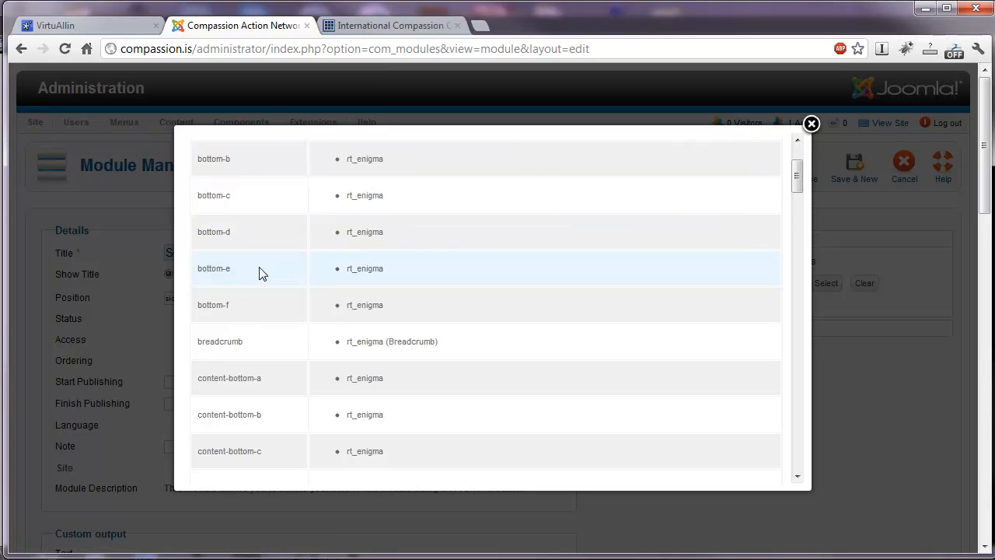
{"action": "scroll", "coordinate": [279, 311], "scroll_direction": "down", "scroll_amount": 3}
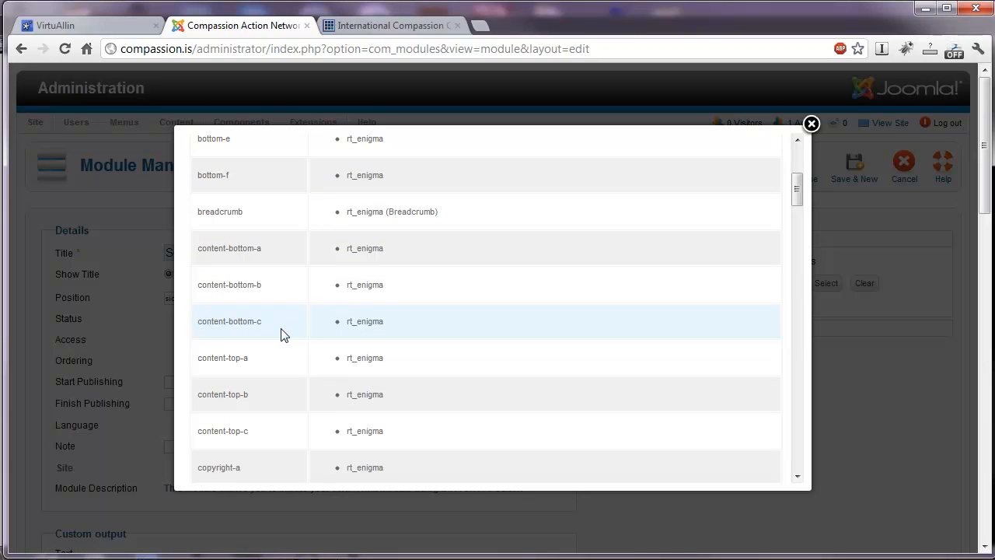
{"action": "scroll", "coordinate": [284, 334], "scroll_direction": "down", "scroll_amount": 4}
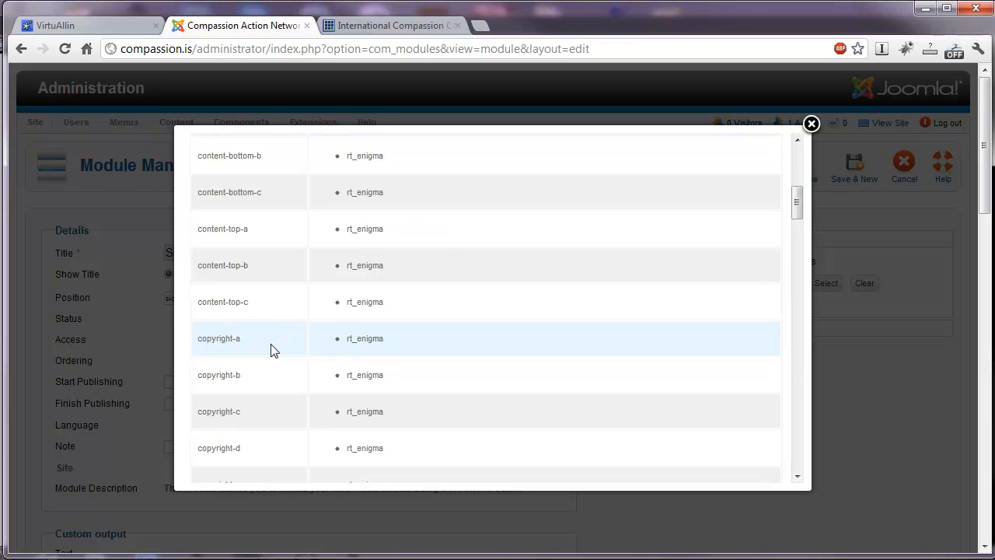
{"action": "scroll", "coordinate": [271, 351], "scroll_direction": "down", "scroll_amount": 3}
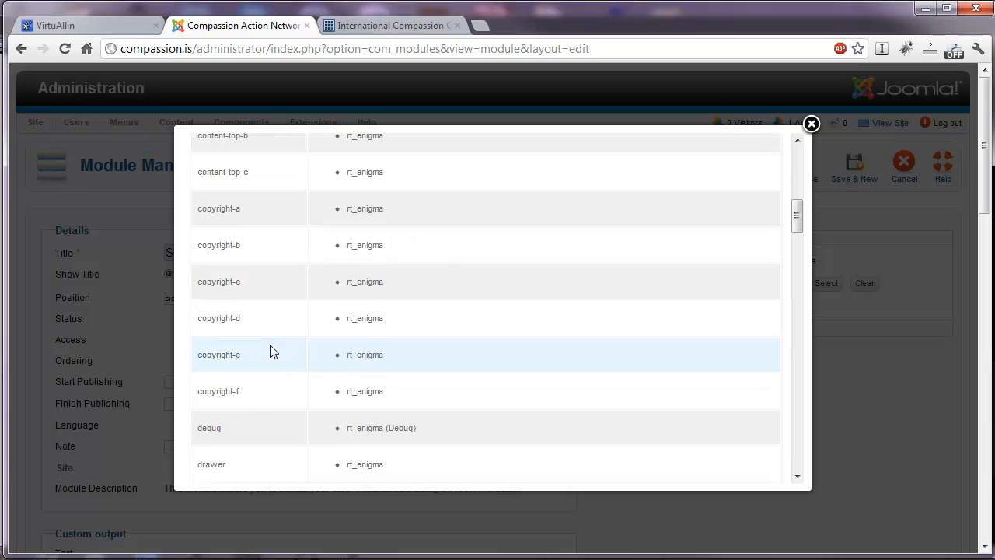
{"action": "scroll", "coordinate": [270, 350], "scroll_direction": "down", "scroll_amount": 2}
{"action": "scroll", "coordinate": [271, 350], "scroll_direction": "up", "scroll_amount": 10}
{"action": "left_click", "coordinate": [214, 252]}
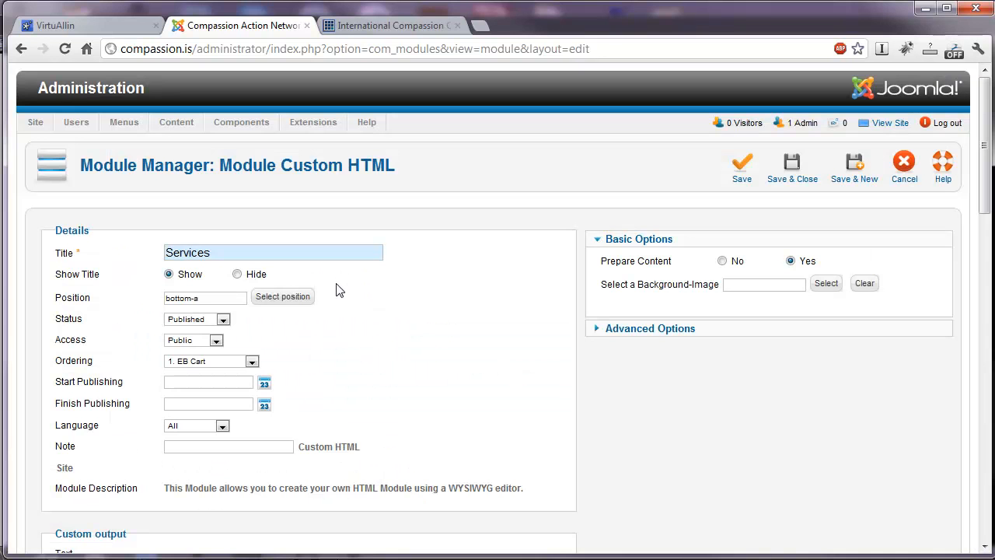
Set the Services module's class suffix to box2 in its advanced options.
{"action": "scroll", "coordinate": [621, 339], "scroll_direction": "down", "scroll_amount": 5}
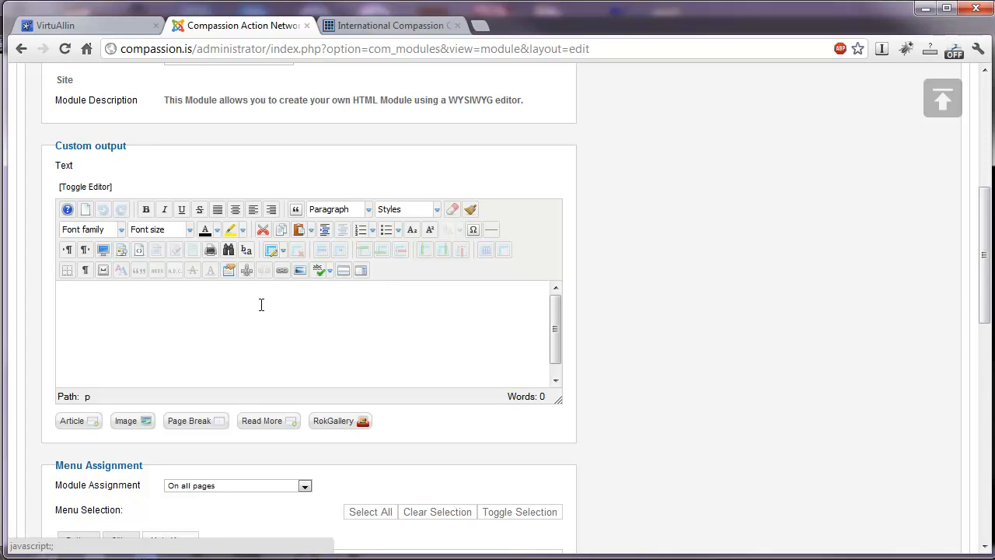
{"action": "scroll", "coordinate": [318, 331], "scroll_direction": "up", "scroll_amount": 5}
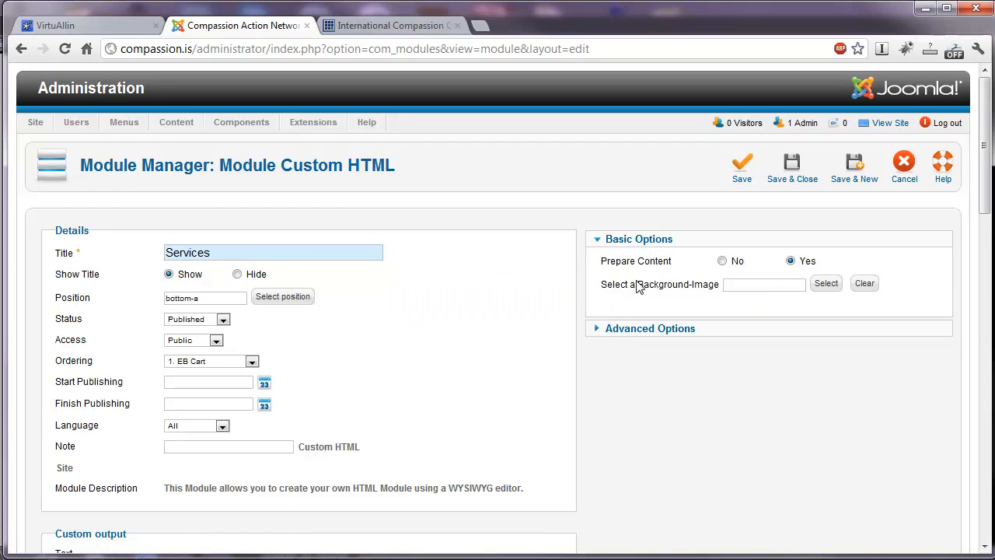
{"action": "left_click", "coordinate": [657, 328]}
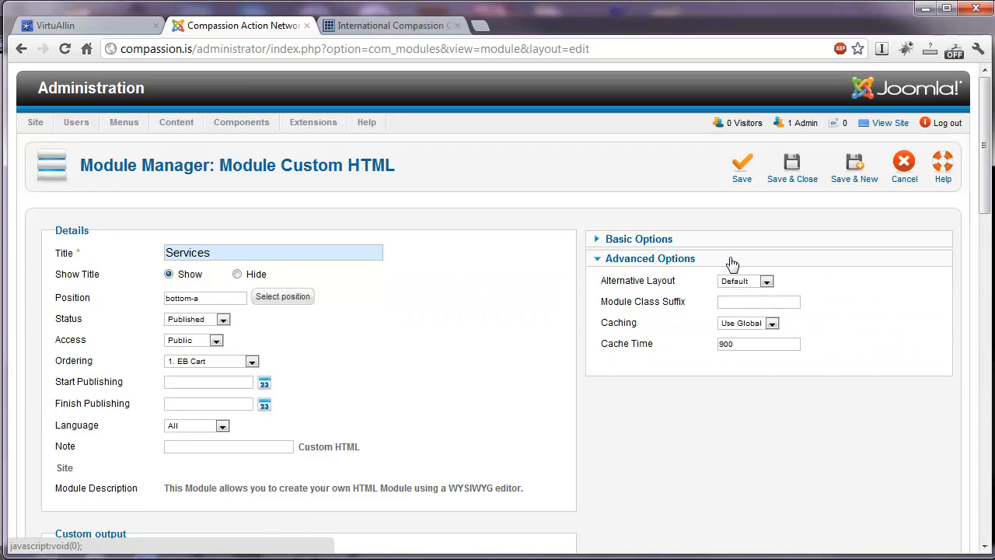
{"action": "left_click", "coordinate": [740, 302]}
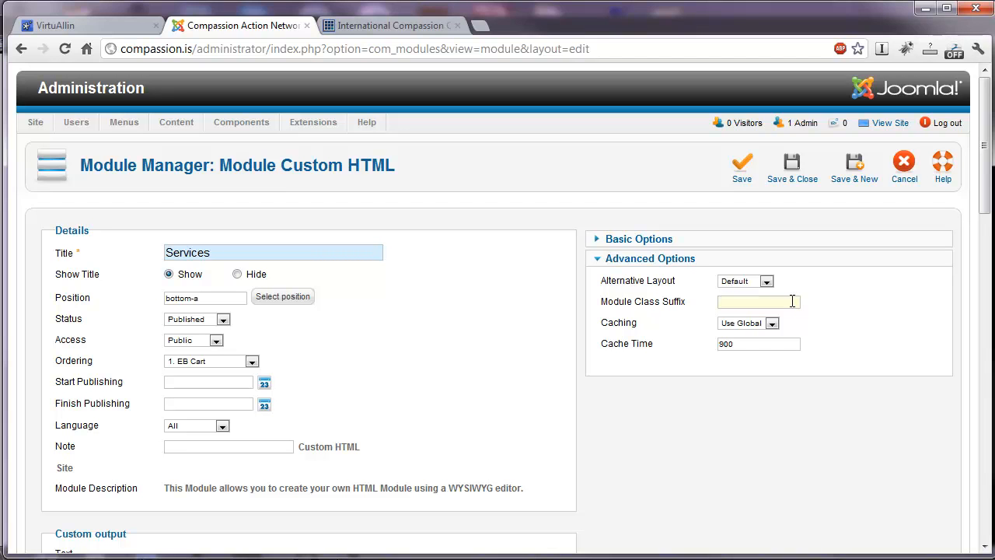
{"action": "left_click", "coordinate": [792, 301]}
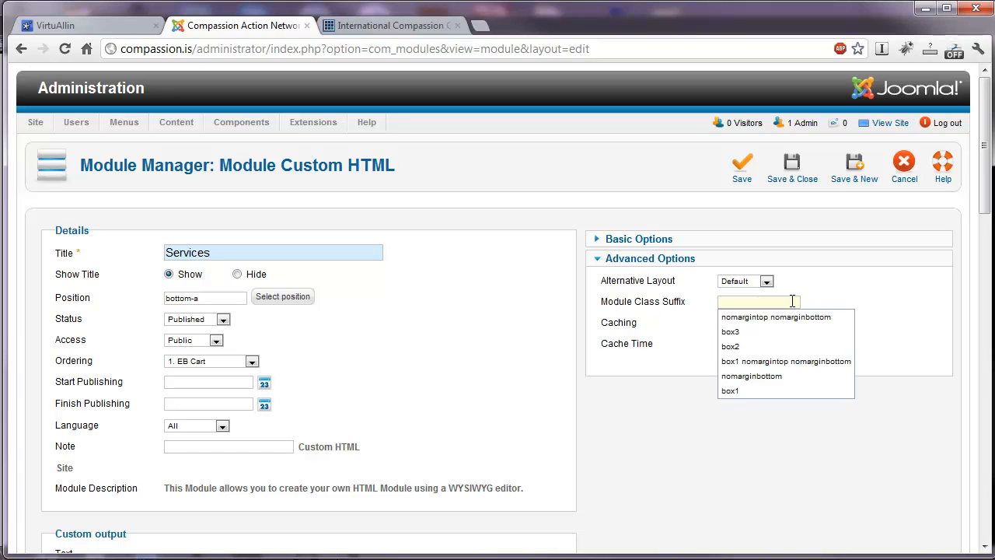
{"action": "left_click", "coordinate": [737, 390]}
{"action": "left_click", "coordinate": [737, 302]}
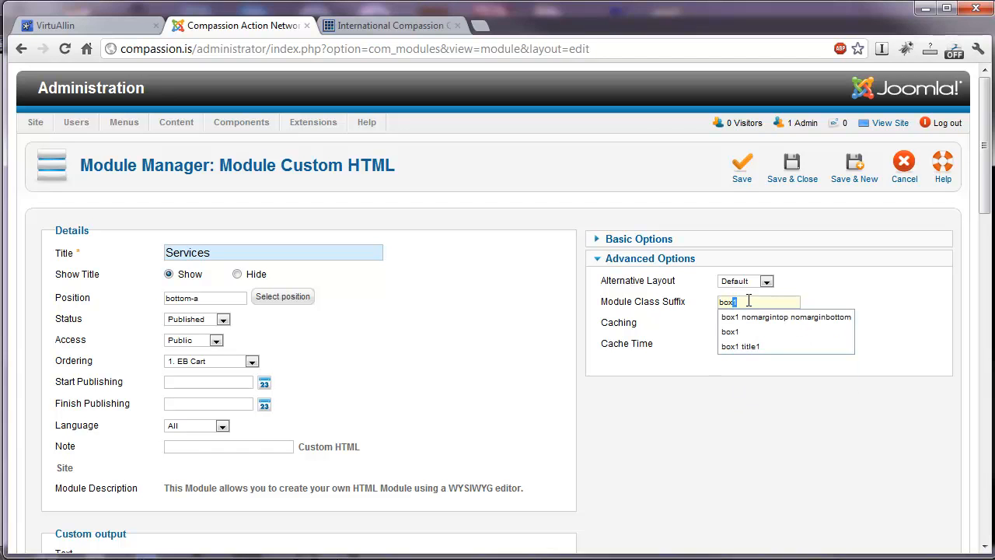
{"action": "type", "text": "2"}
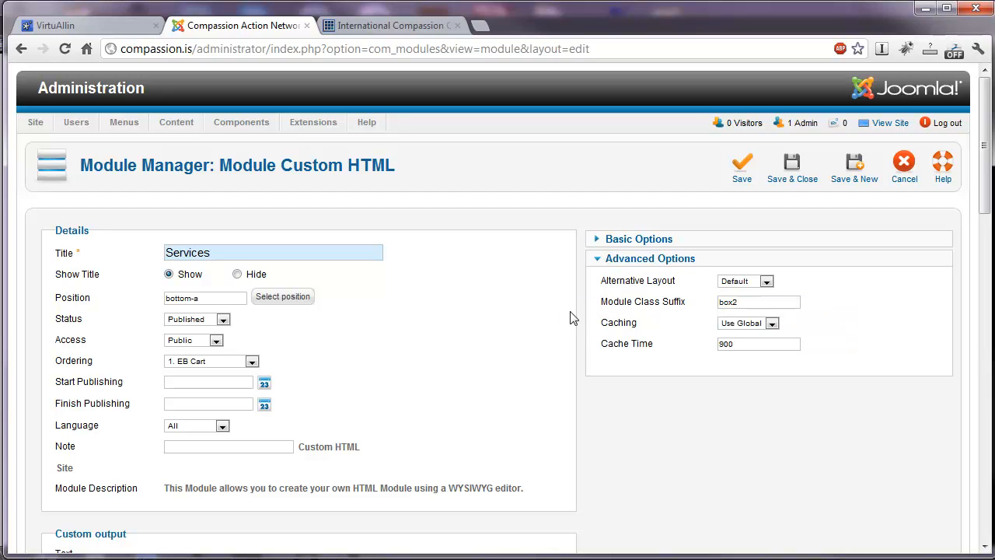
Try the No pages module assignment, then restrict the Services module to only the pages selected.
{"action": "scroll", "coordinate": [587, 307], "scroll_direction": "down", "scroll_amount": 6}
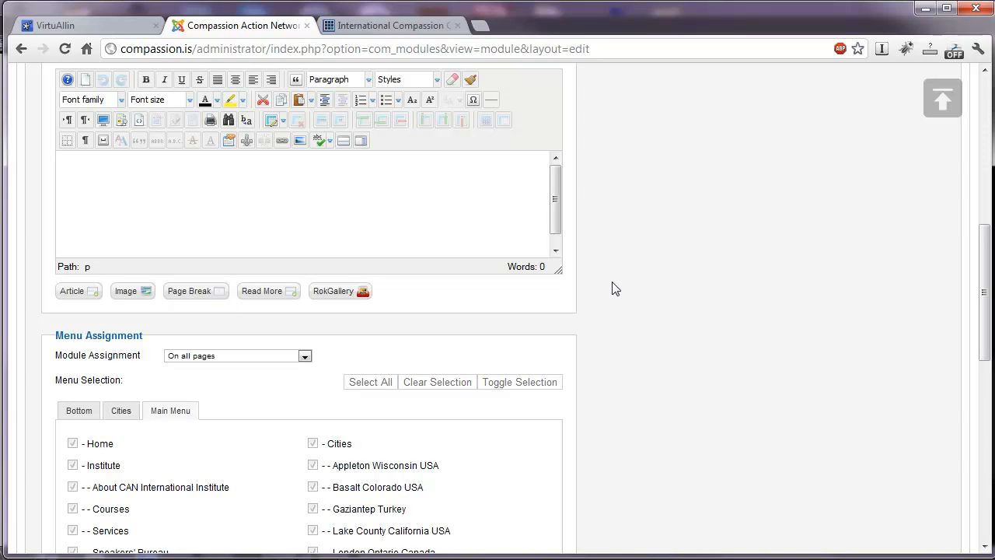
{"action": "scroll", "coordinate": [614, 288], "scroll_direction": "down", "scroll_amount": 2}
{"action": "scroll", "coordinate": [614, 289], "scroll_direction": "down", "scroll_amount": 2}
{"action": "scroll", "coordinate": [614, 288], "scroll_direction": "up", "scroll_amount": 2}
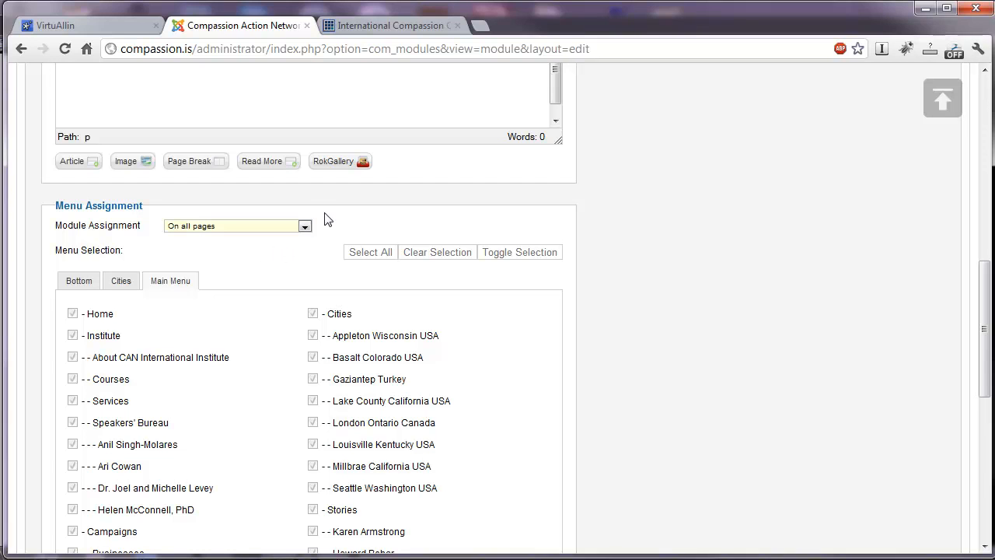
{"action": "left_click", "coordinate": [306, 226]}
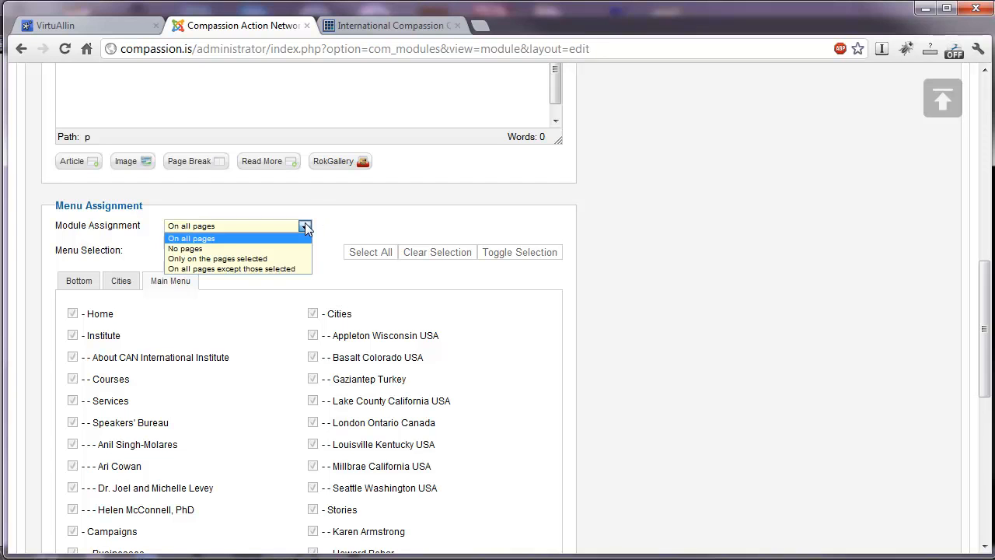
{"action": "left_click", "coordinate": [301, 249]}
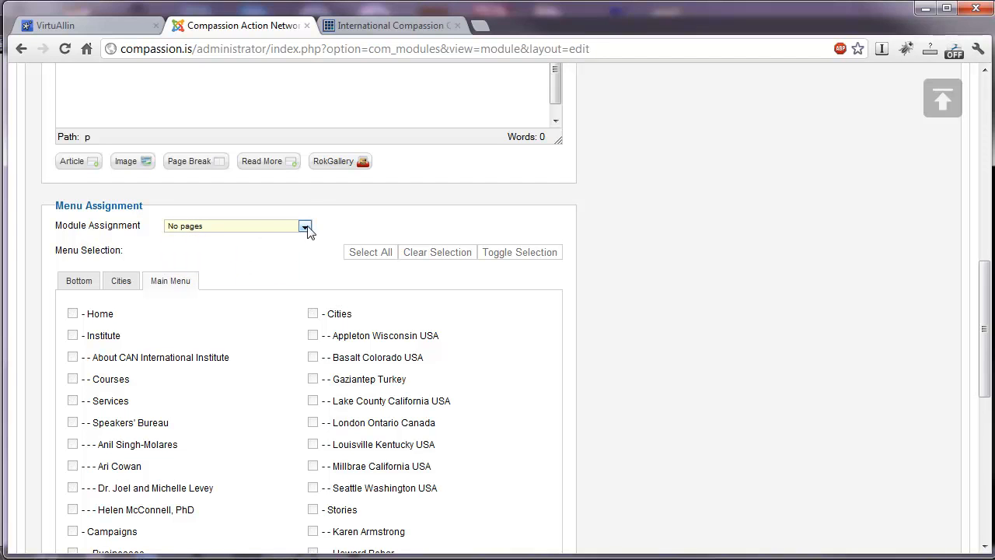
{"action": "left_click", "coordinate": [306, 227]}
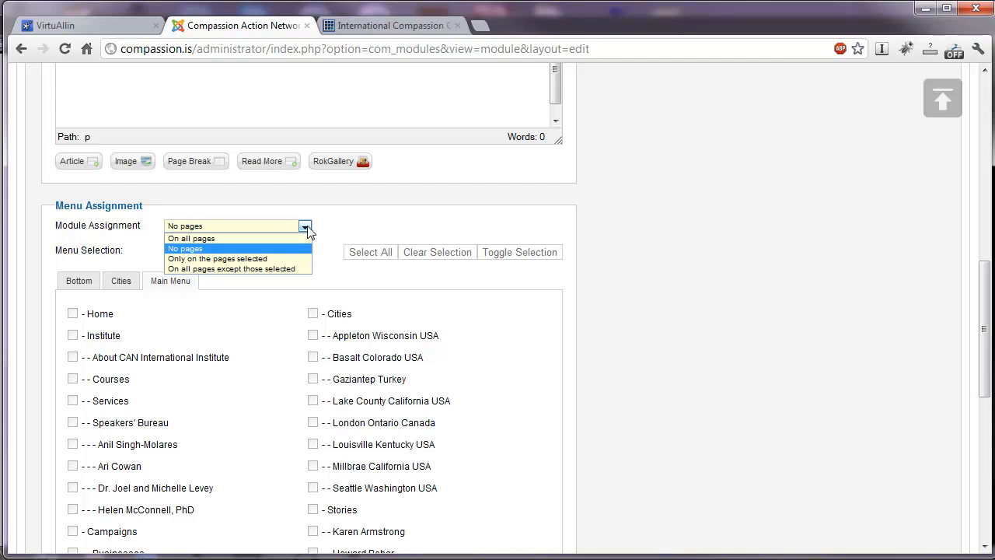
{"action": "left_click", "coordinate": [300, 258]}
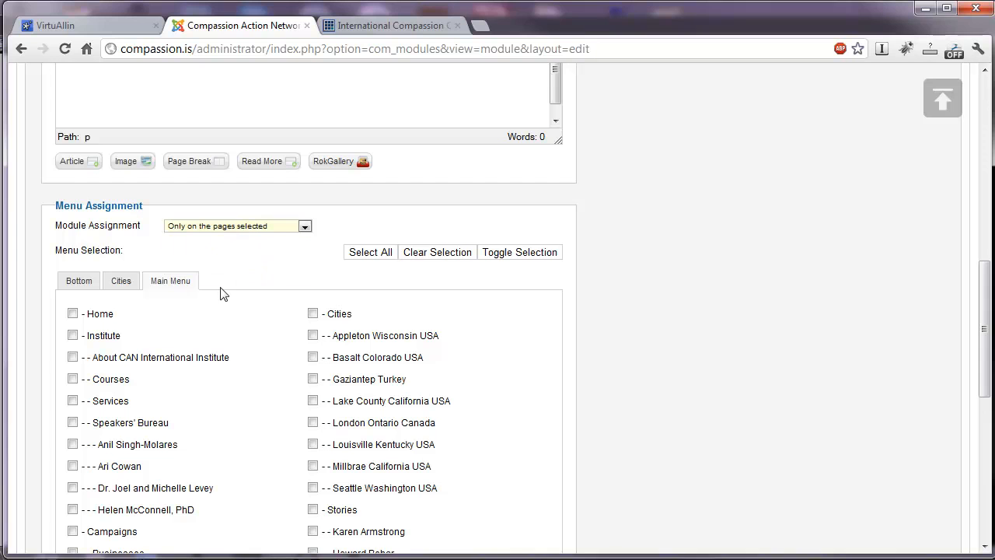
Assign the Services module to the Courses, Services and Speakers' Bureau pages of the Main Menu.
{"action": "left_click", "coordinate": [72, 314]}
{"action": "left_click", "coordinate": [73, 314]}
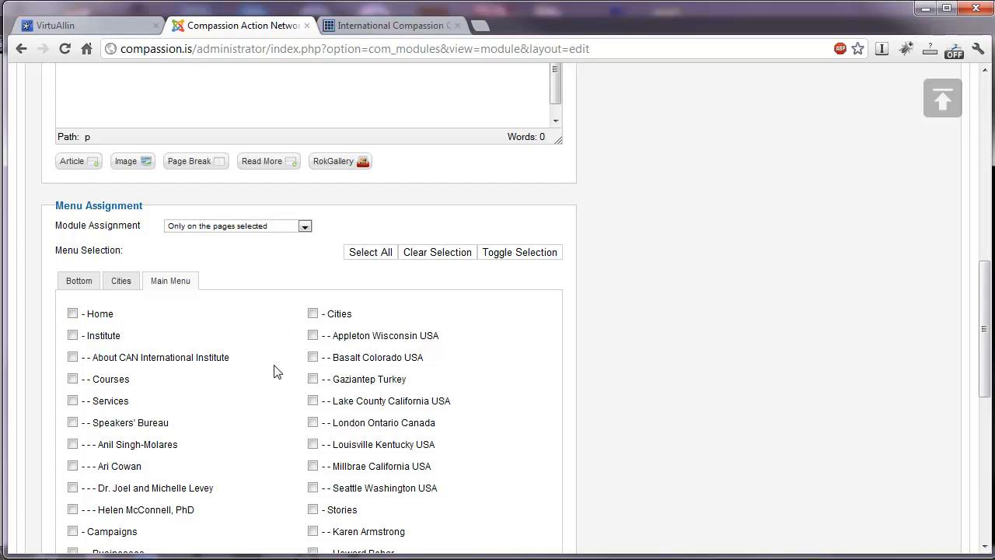
{"action": "left_click", "coordinate": [72, 378]}
{"action": "left_click", "coordinate": [72, 400]}
{"action": "left_click", "coordinate": [73, 422]}
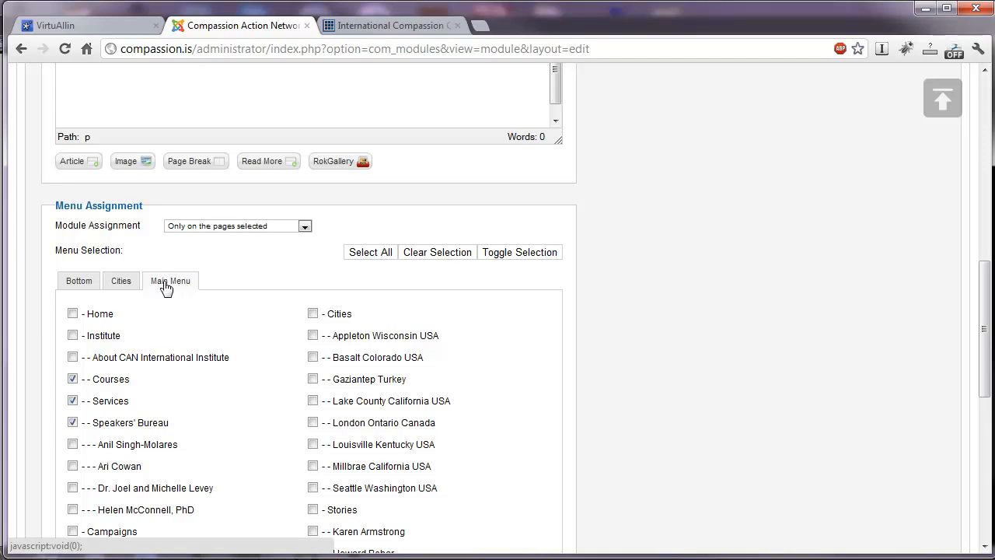
{"action": "left_click", "coordinate": [73, 399]}
{"action": "left_click", "coordinate": [72, 399]}
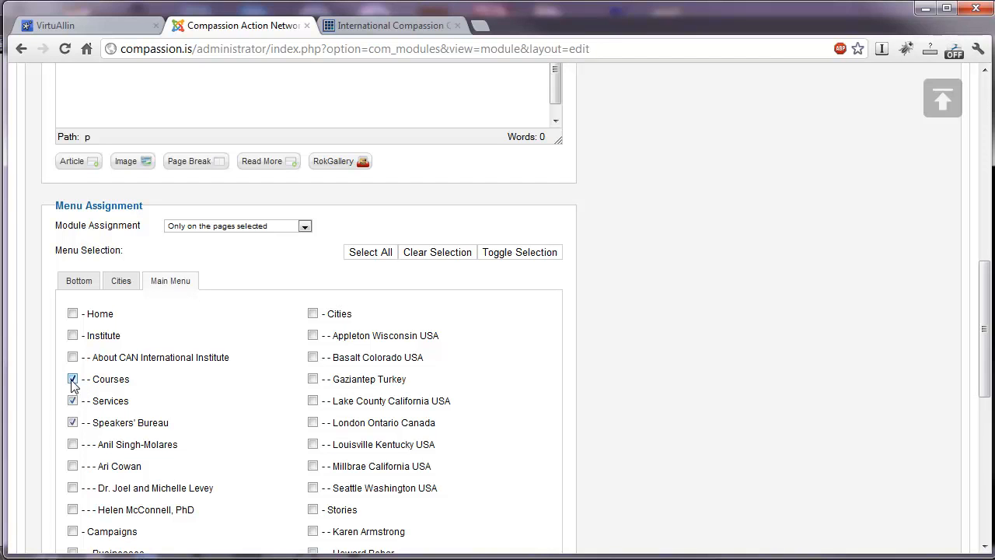
Untick Courses and Services in the Main Menu selection and tick the individual speaker pages beneath Speakers' Bureau.
{"action": "left_click", "coordinate": [72, 380]}
{"action": "left_click", "coordinate": [72, 401]}
{"action": "left_click", "coordinate": [72, 422]}
{"action": "left_click", "coordinate": [73, 445]}
{"action": "left_click", "coordinate": [73, 465]}
{"action": "left_click", "coordinate": [72, 488]}
{"action": "left_click", "coordinate": [72, 422]}
{"action": "left_click", "coordinate": [72, 510]}
Assign the module to the first few city pages of the Cities menu and to the Cities page of the Bottom menu.
{"action": "left_click", "coordinate": [121, 284]}
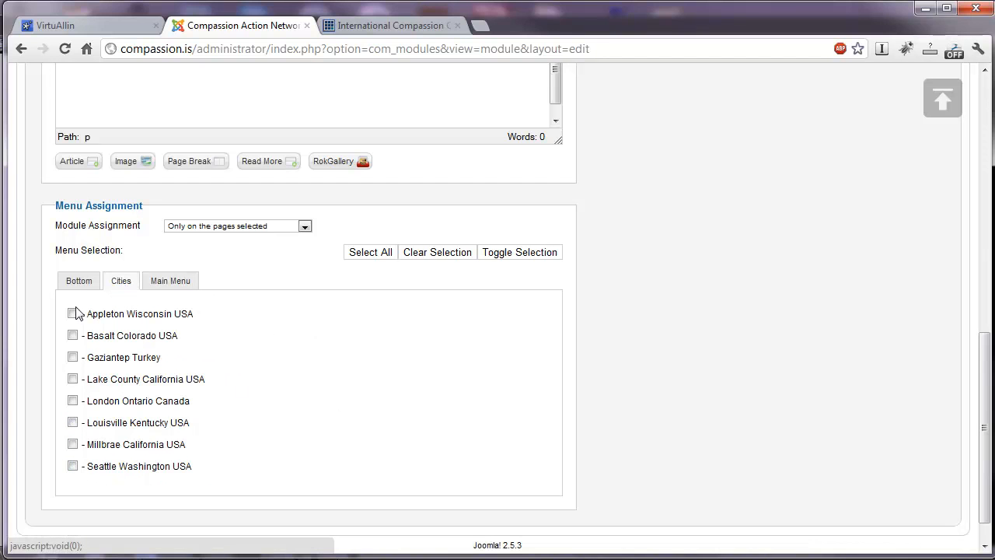
{"action": "left_click", "coordinate": [72, 313]}
{"action": "left_click", "coordinate": [73, 335]}
{"action": "left_click", "coordinate": [73, 357]}
{"action": "left_click", "coordinate": [72, 379]}
{"action": "left_click", "coordinate": [78, 281]}
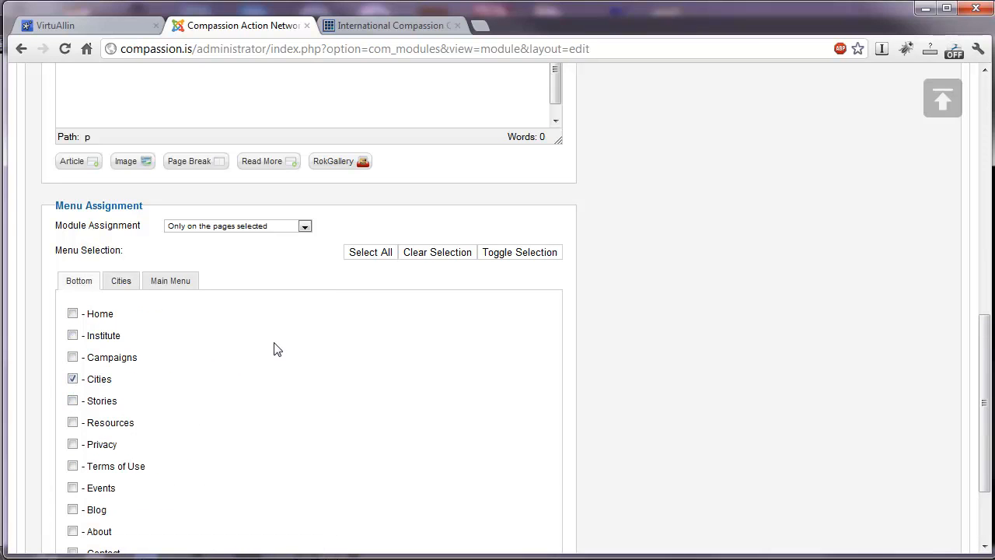
{"action": "scroll", "coordinate": [274, 349], "scroll_direction": "down", "scroll_amount": 3}
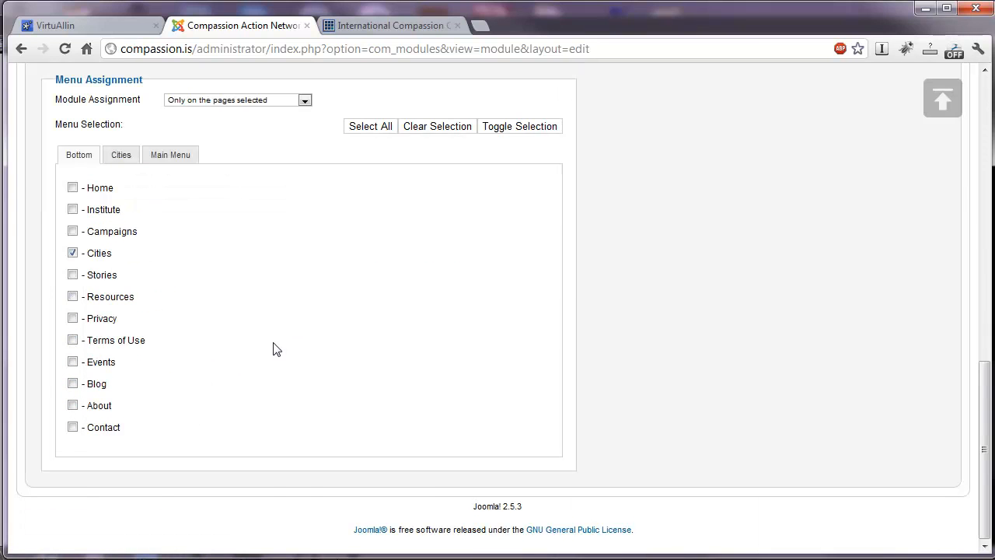
Discard the new Services module without saving and open the existing IICC is Part module.
{"action": "scroll", "coordinate": [273, 349], "scroll_direction": "up", "scroll_amount": 10}
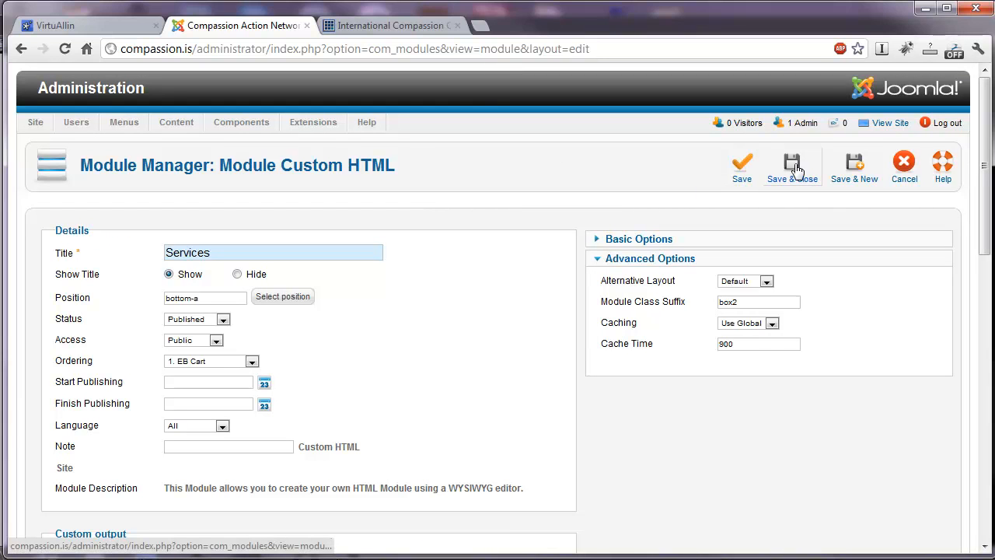
{"action": "left_click", "coordinate": [903, 167]}
{"action": "scroll", "coordinate": [229, 246], "scroll_direction": "down", "scroll_amount": 2}
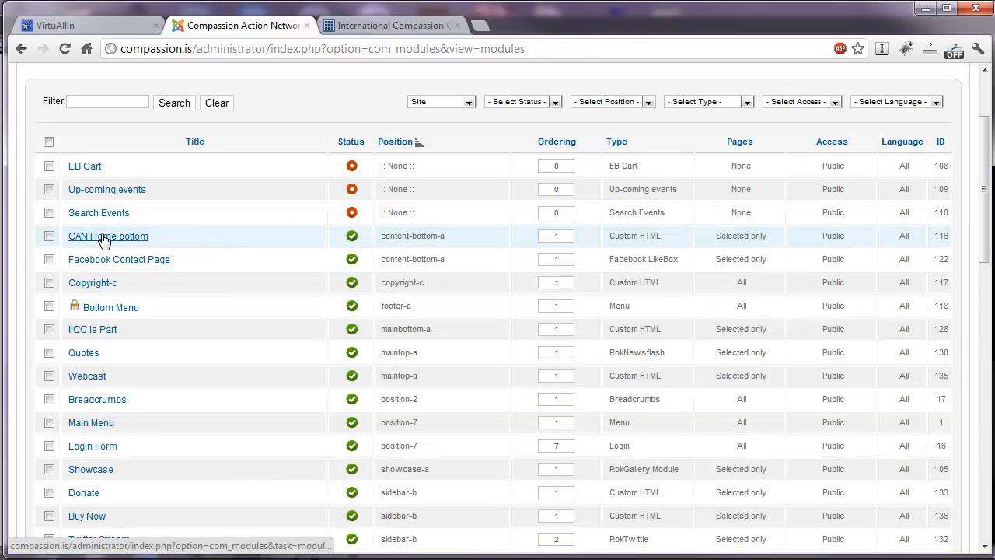
{"action": "left_click", "coordinate": [96, 332]}
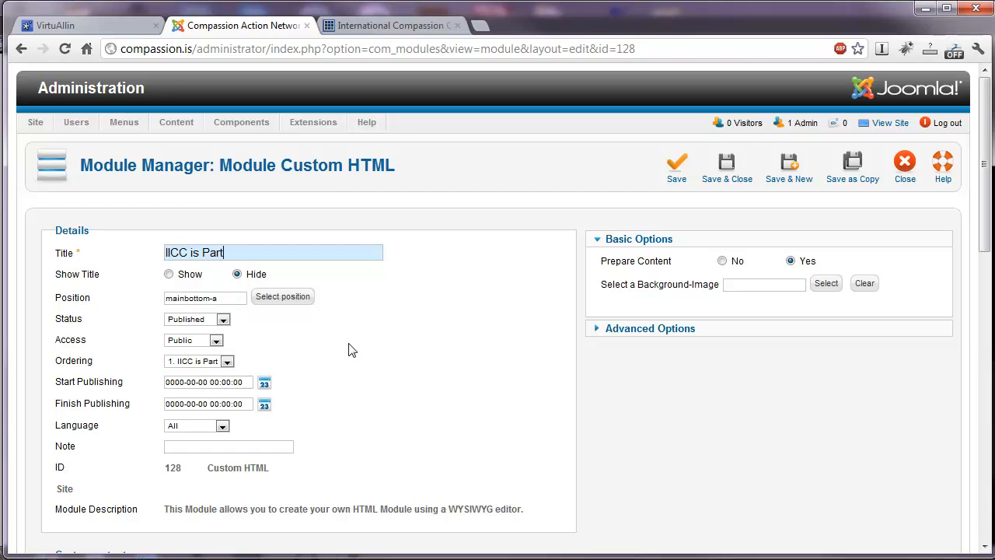
Examine the IICC is Part module's custom output text and which Main Menu pages it is assigned to.
{"action": "scroll", "coordinate": [422, 333], "scroll_direction": "down", "scroll_amount": 5}
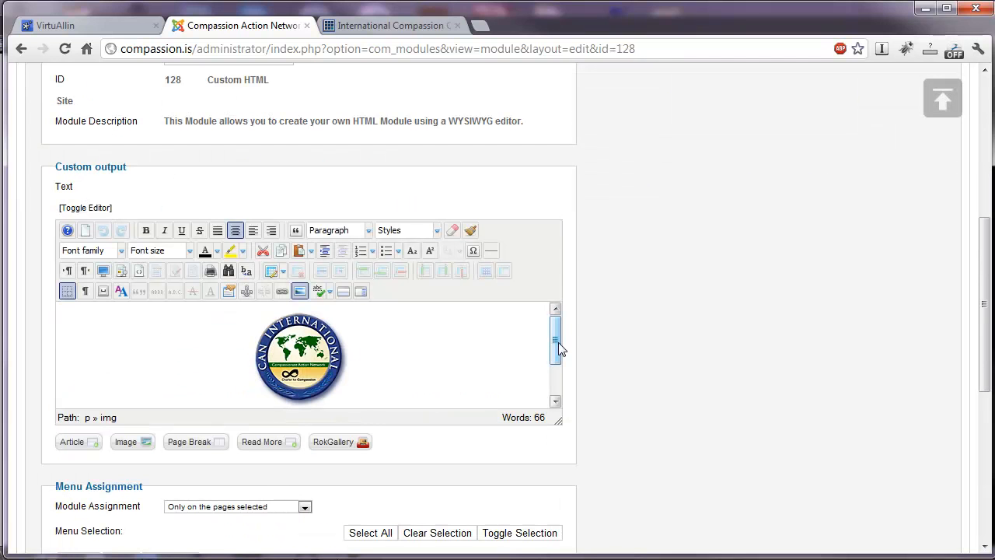
{"action": "left_click_drag", "start_coordinate": [558, 346], "coordinate": [552, 387]}
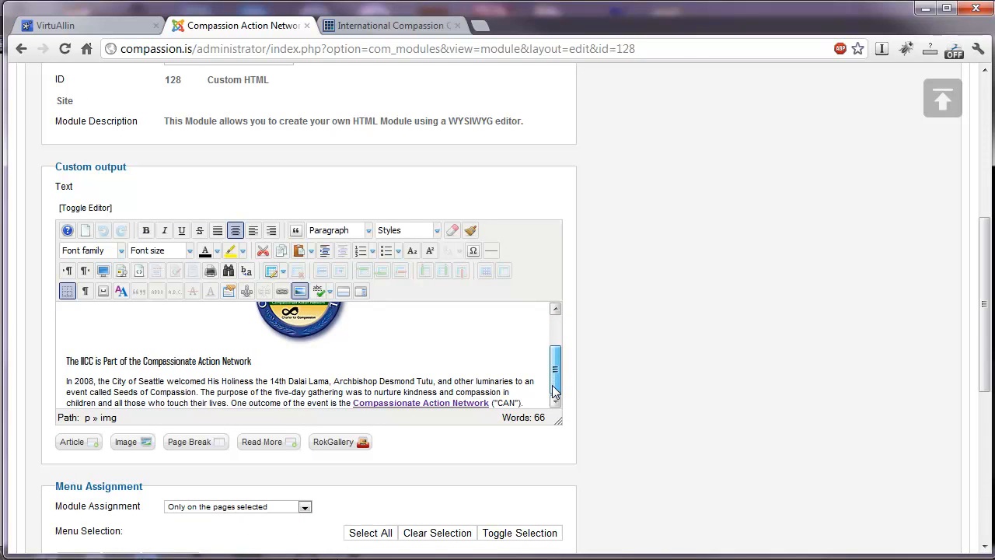
{"action": "scroll", "coordinate": [633, 378], "scroll_direction": "down", "scroll_amount": 5}
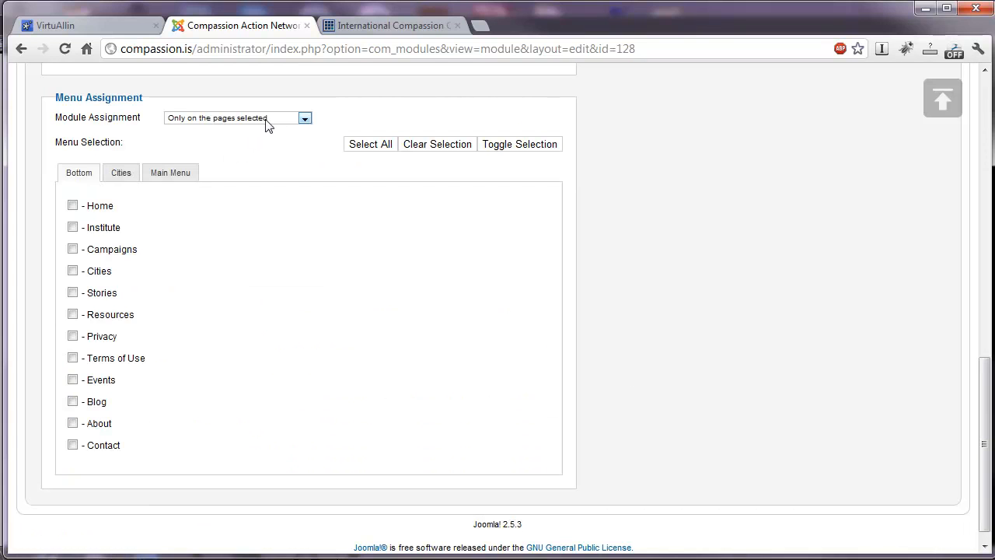
{"action": "left_click", "coordinate": [178, 174]}
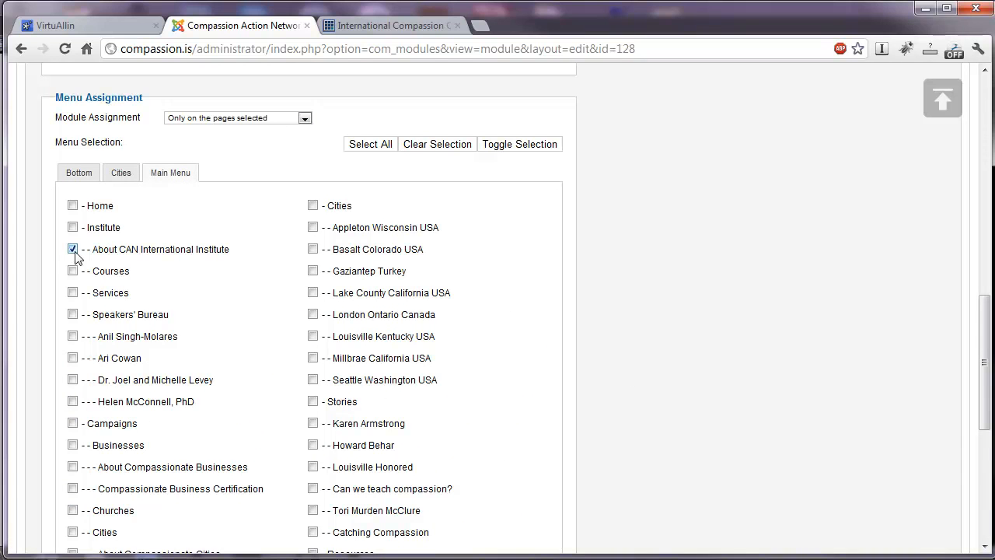
{"action": "scroll", "coordinate": [268, 226], "scroll_direction": "down", "scroll_amount": 2}
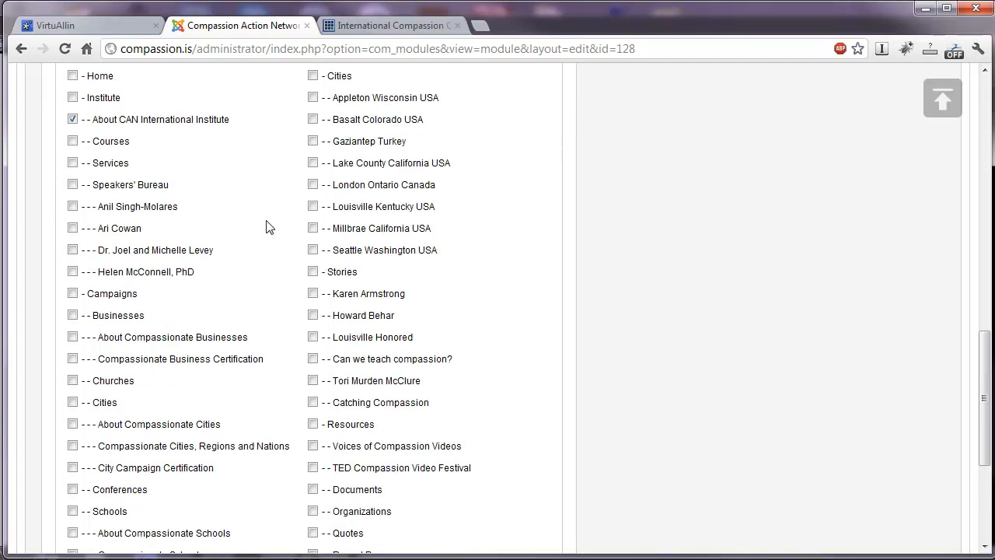
{"action": "scroll", "coordinate": [268, 226], "scroll_direction": "down", "scroll_amount": 4}
{"action": "scroll", "coordinate": [268, 226], "scroll_direction": "up", "scroll_amount": 6}
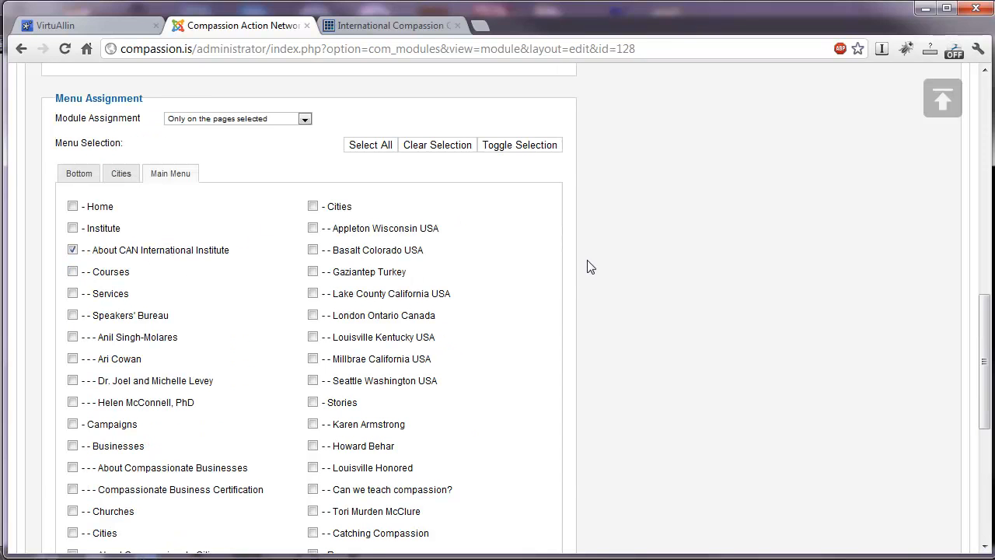
{"action": "scroll", "coordinate": [571, 303], "scroll_direction": "up", "scroll_amount": 5}
{"action": "left_click_drag", "start_coordinate": [555, 348], "coordinate": [554, 380]}
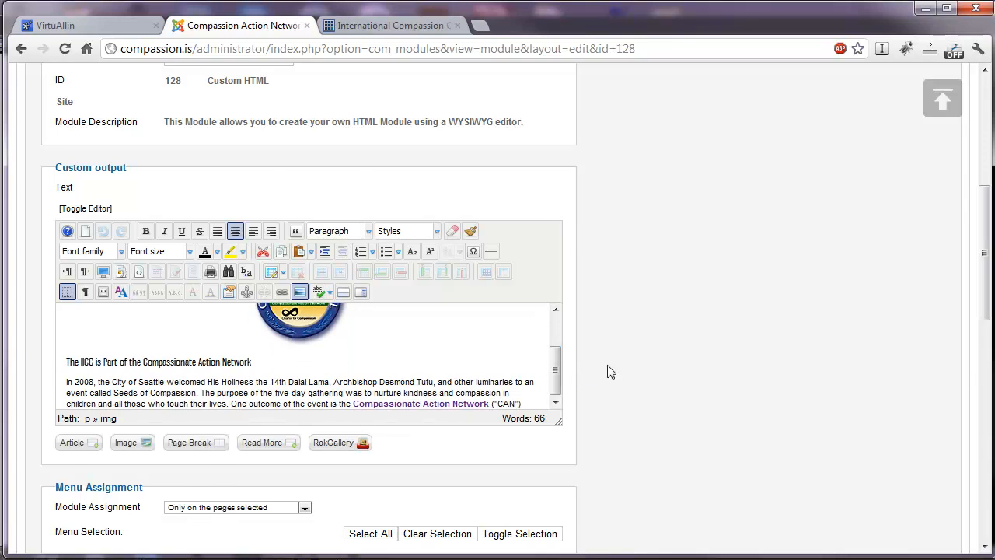
Try the class suffix box3 on the IICC is Part module and close the module without saving.
{"action": "scroll", "coordinate": [591, 366], "scroll_direction": "up", "scroll_amount": 5}
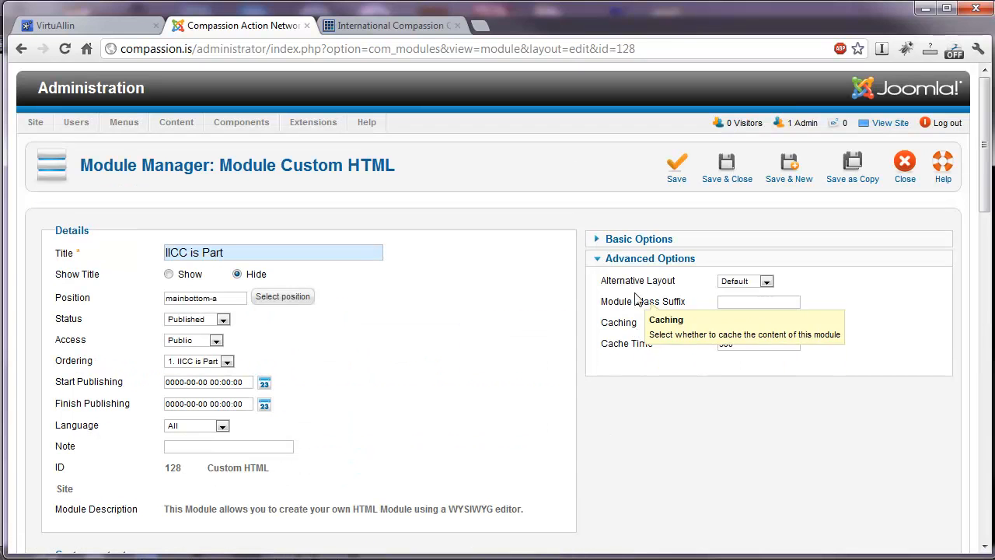
{"action": "left_click", "coordinate": [732, 302]}
{"action": "left_click", "coordinate": [735, 330]}
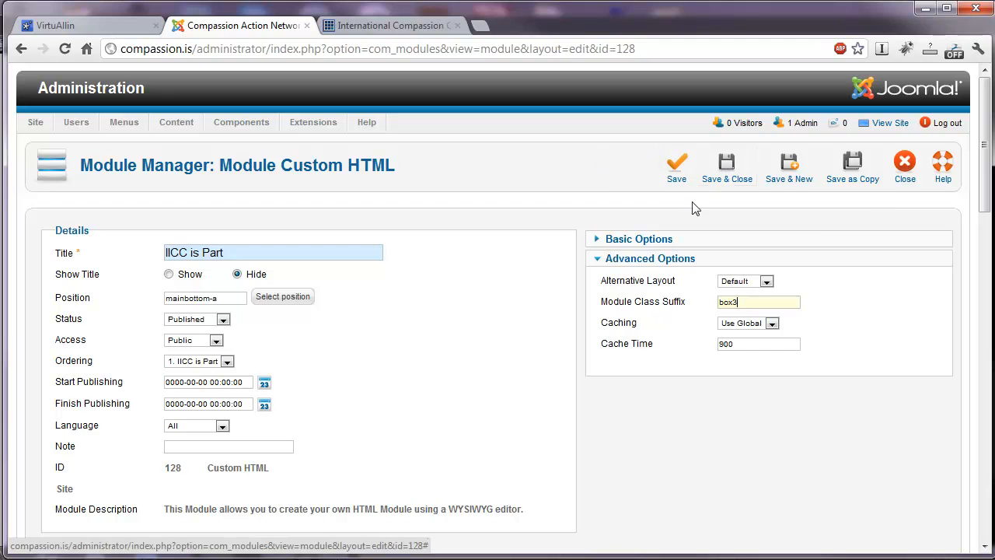
{"action": "left_click", "coordinate": [906, 173]}
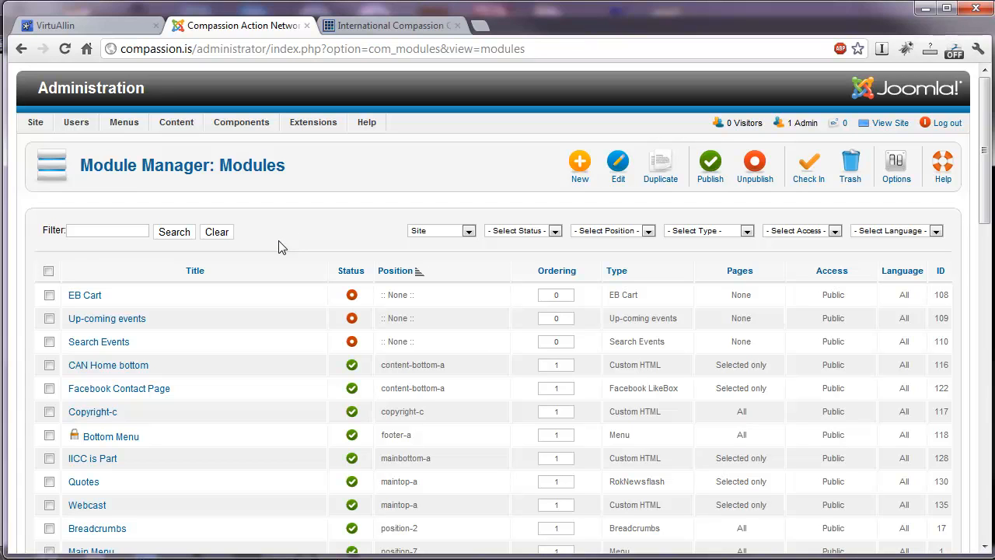
Sort the module list by ordering and open the Twitter Stream module's order number for editing.
{"action": "scroll", "coordinate": [281, 247], "scroll_direction": "down", "scroll_amount": 3}
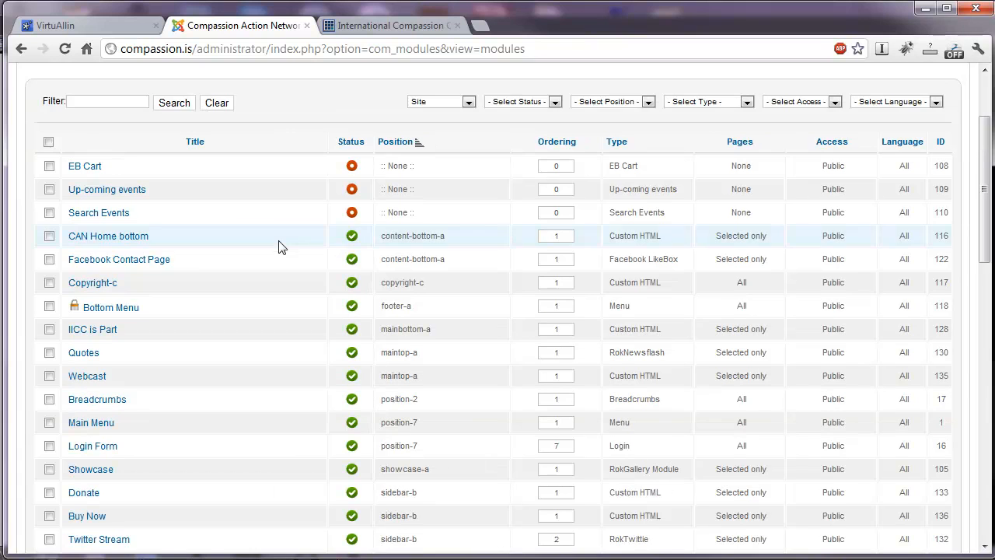
{"action": "left_click", "coordinate": [558, 146]}
{"action": "scroll", "coordinate": [595, 244], "scroll_direction": "down", "scroll_amount": 5}
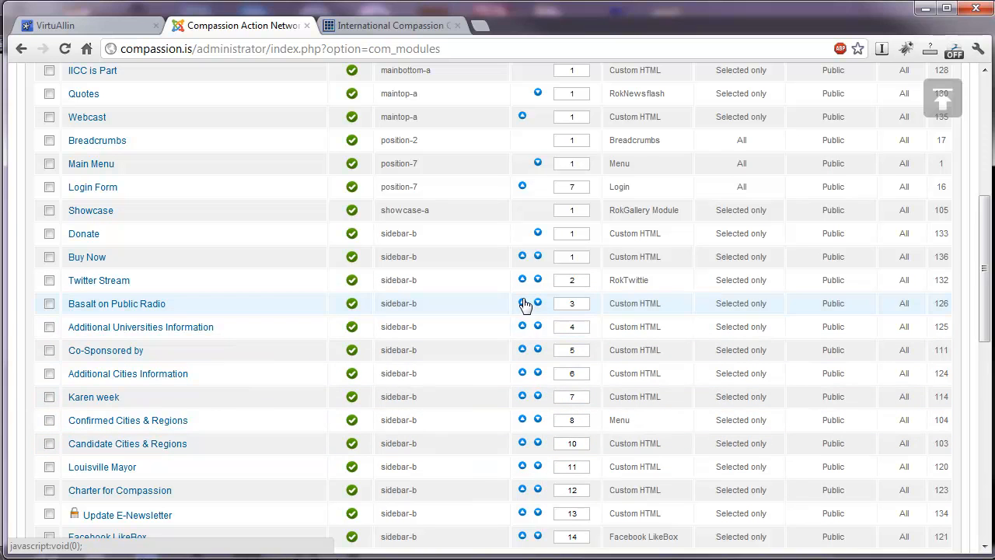
{"action": "double_click", "coordinate": [572, 281]}
{"action": "scroll", "coordinate": [579, 304], "scroll_direction": "up", "scroll_amount": 5}
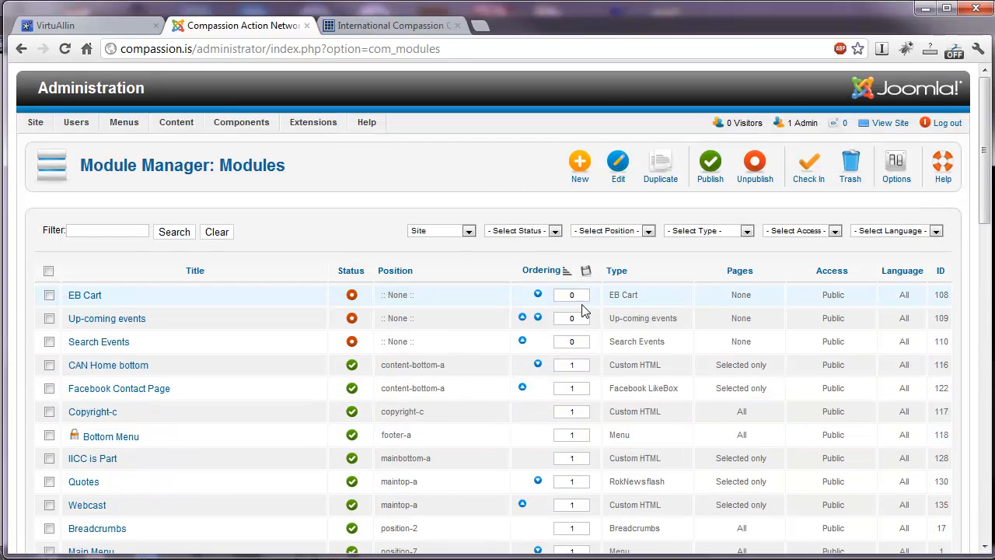